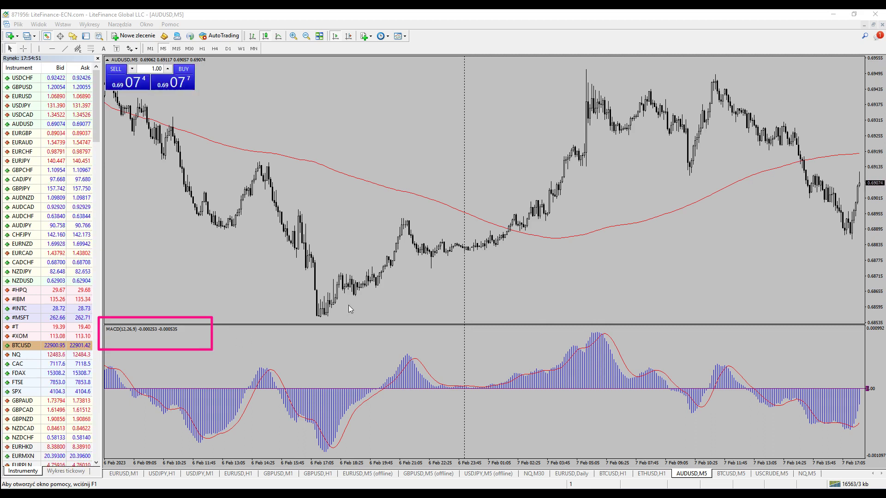
Frame the rising part of the moving average and the M5 timeframe with rectangles on the AUDUSD chart.
drag(557, 225, 679, 244)
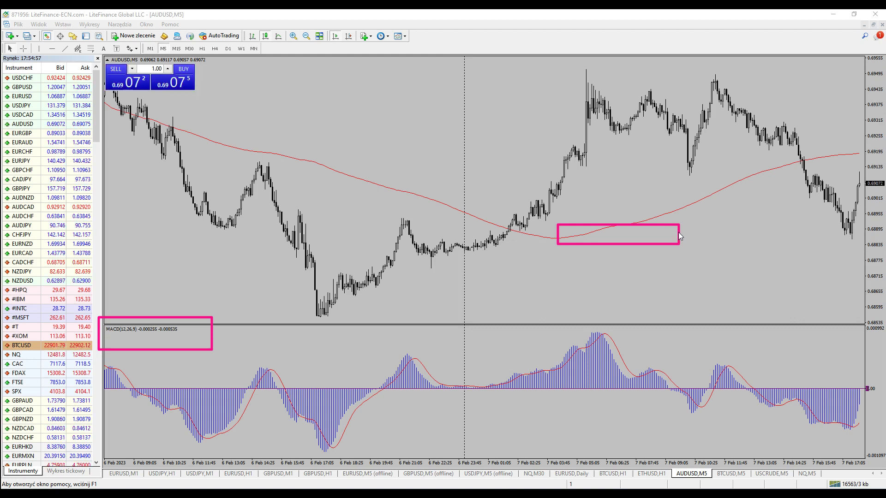
drag(151, 40, 174, 58)
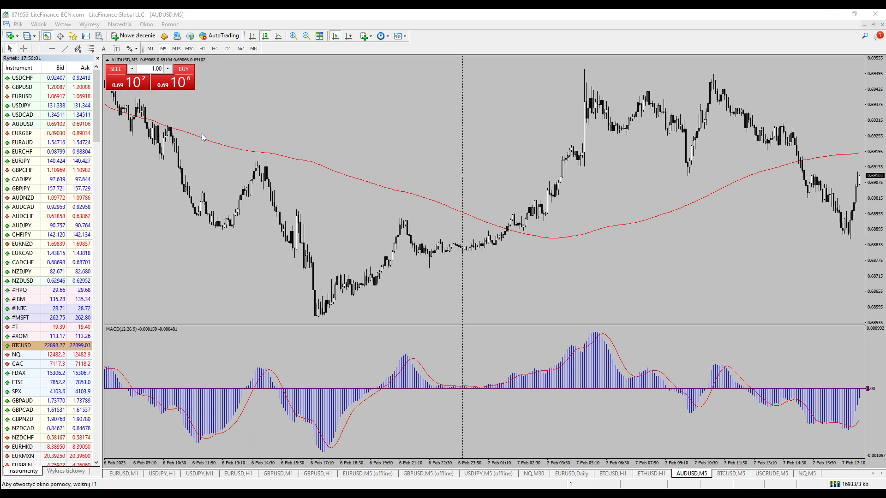
Circle the falling moving average, draw a downward arrow along it, and mark the 6 Feb price highs beneath it.
click(218, 143)
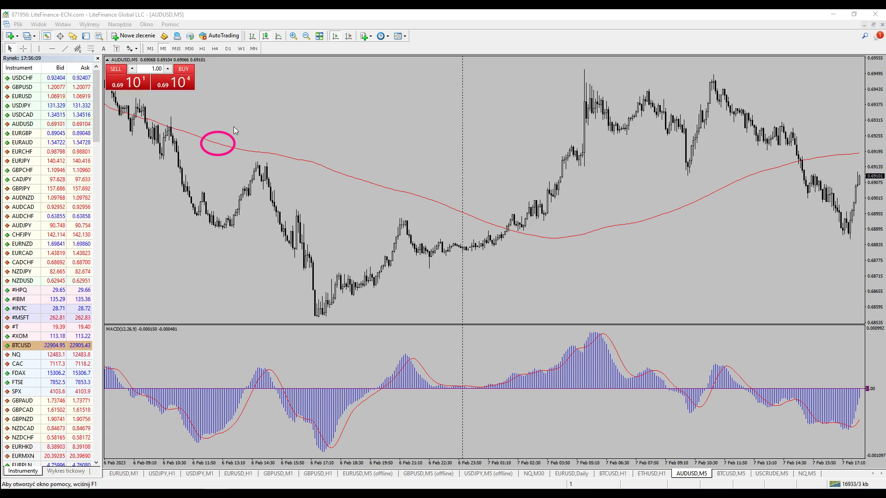
drag(234, 129, 319, 155)
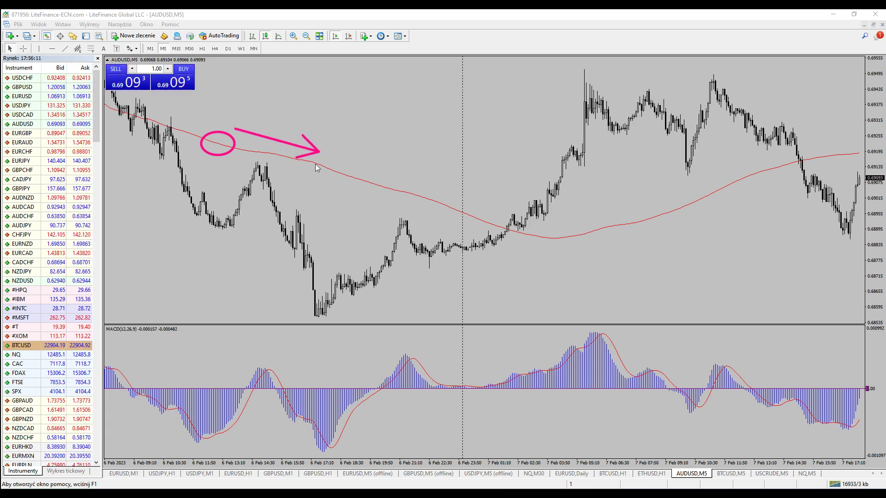
click(252, 162)
mouse_move(253, 163)
mouse_down()
mouse_move(260, 169)
mouse_move(248, 157)
mouse_up()
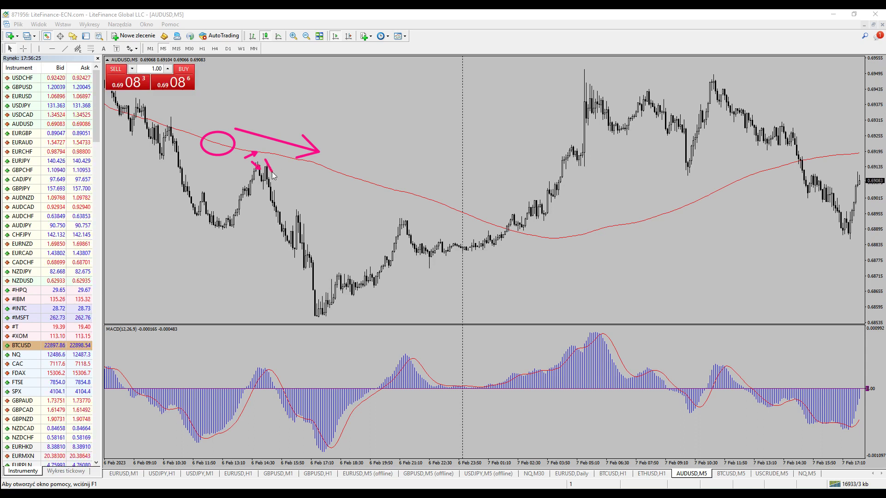
drag(265, 161, 279, 161)
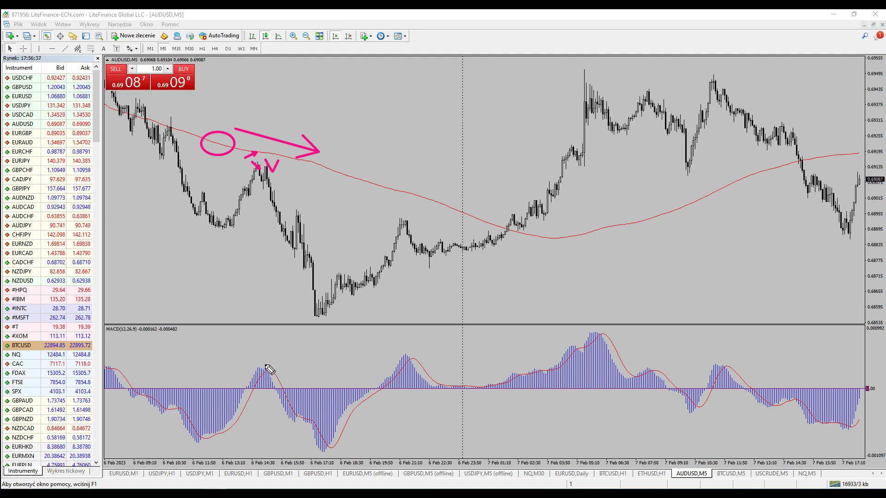
Circle the MACD peak under those highs and its fall to the zero line, and clear all markings.
mouse_move(264, 368)
mouse_down()
mouse_move(253, 377)
mouse_move(278, 373)
mouse_move(266, 367)
mouse_up()
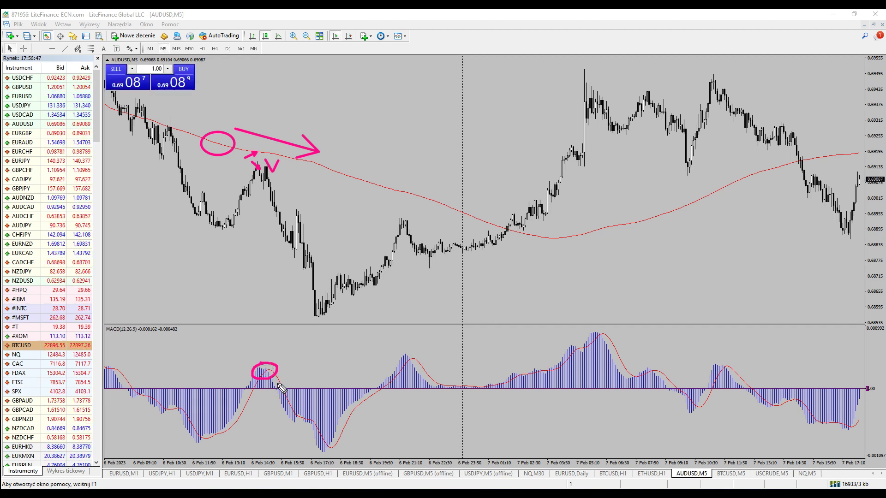
mouse_move(276, 384)
mouse_down()
mouse_move(276, 395)
mouse_move(284, 392)
mouse_move(272, 386)
mouse_up()
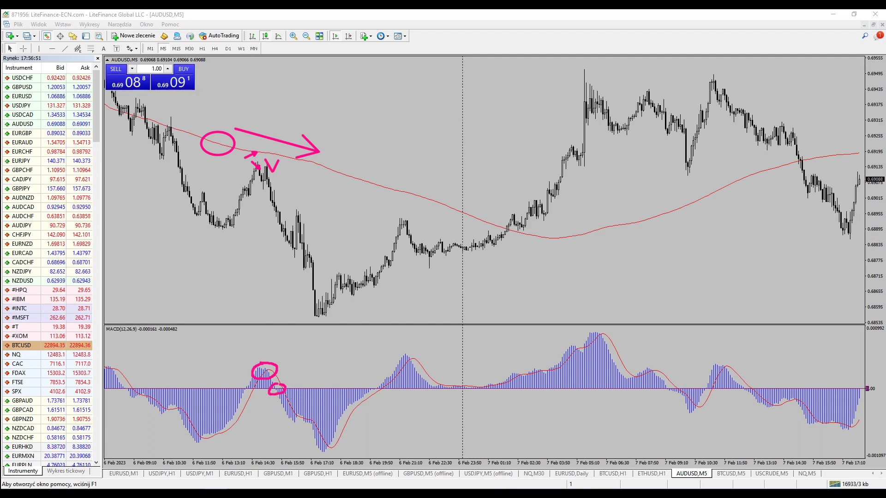
key(Escape)
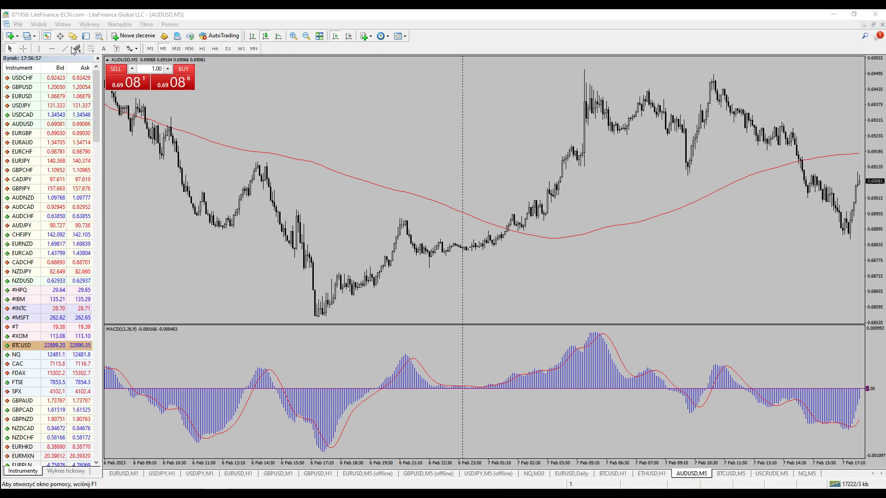
Place vertical lines through the 6 Feb MACD peak in the MACD window and at the same bar on the AUDUSD price chart.
click(40, 49)
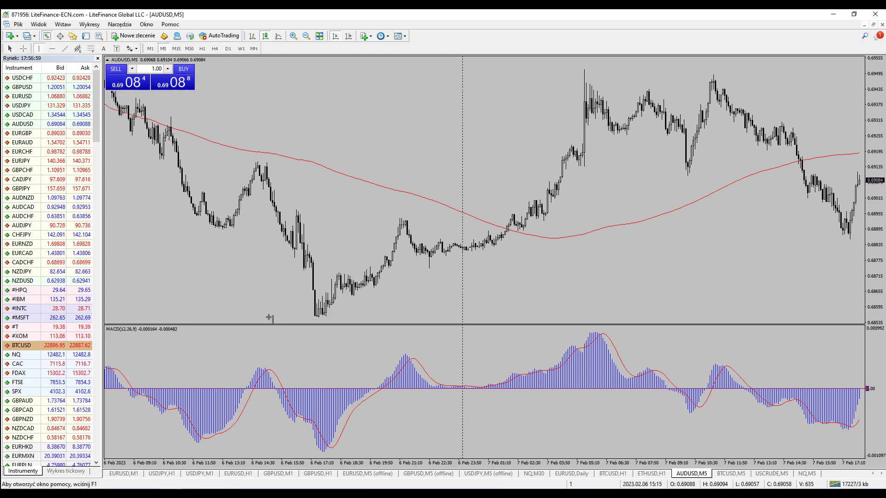
click(268, 381)
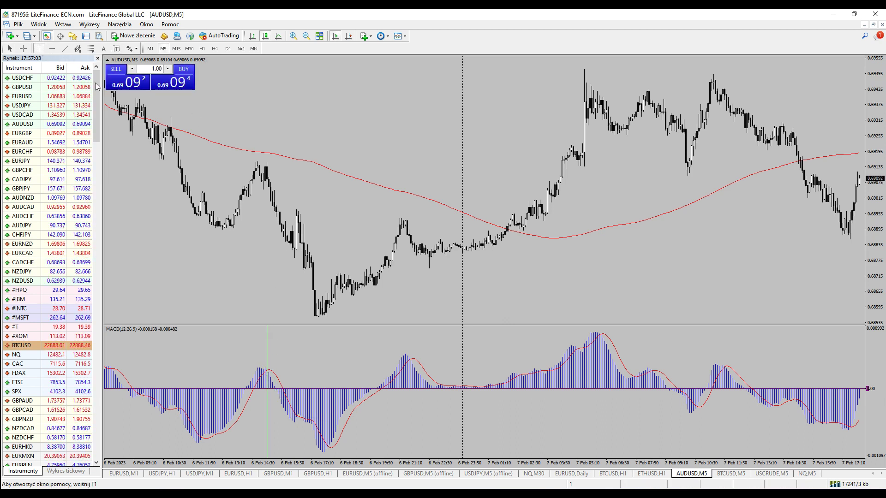
click(267, 317)
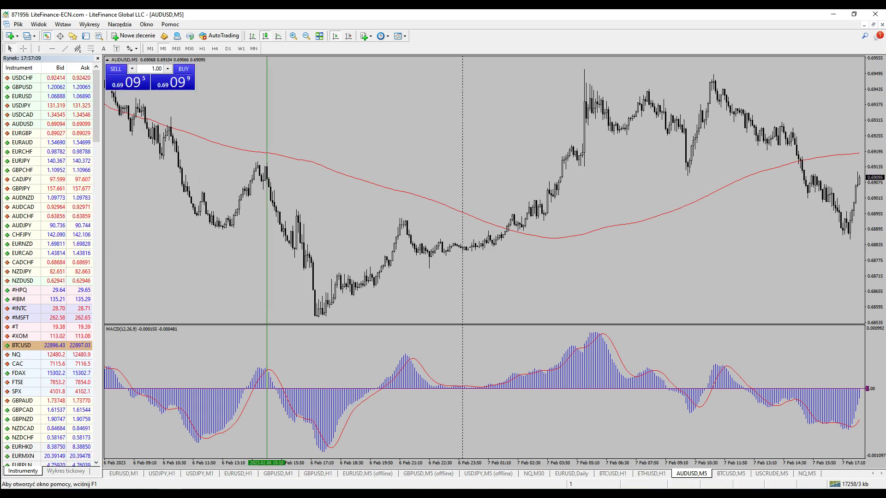
Point arrows at the sell entry by the vertical line, write "RR → 3R" above it, and circle the price highs.
mouse_move(403, 126)
mouse_down()
mouse_move(271, 183)
mouse_move(241, 161)
mouse_move(269, 161)
mouse_move(262, 157)
mouse_move(263, 165)
mouse_up()
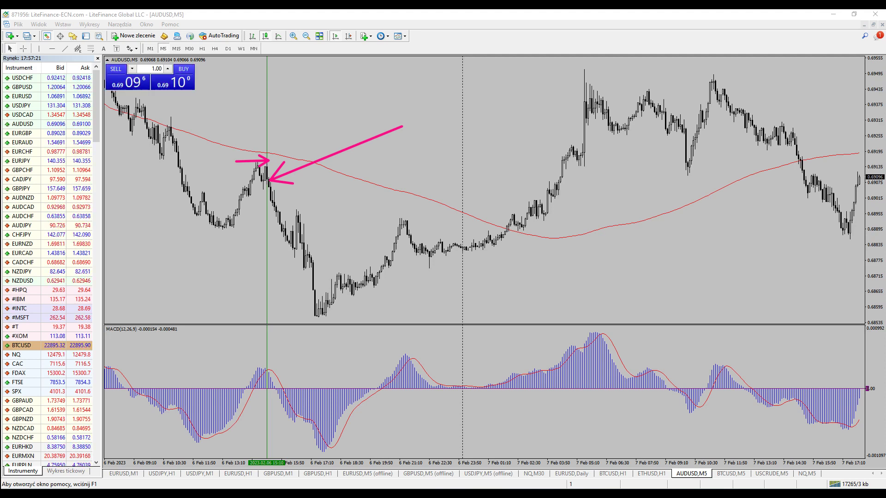
mouse_move(307, 86)
mouse_down()
mouse_move(307, 118)
mouse_move(317, 95)
mouse_move(342, 119)
mouse_move(346, 89)
mouse_move(367, 112)
mouse_move(431, 92)
mouse_move(421, 98)
mouse_move(457, 104)
mouse_move(443, 116)
mouse_up()
mouse_move(470, 87)
mouse_down()
mouse_move(470, 118)
mouse_move(470, 88)
mouse_move(473, 104)
mouse_move(487, 112)
mouse_up()
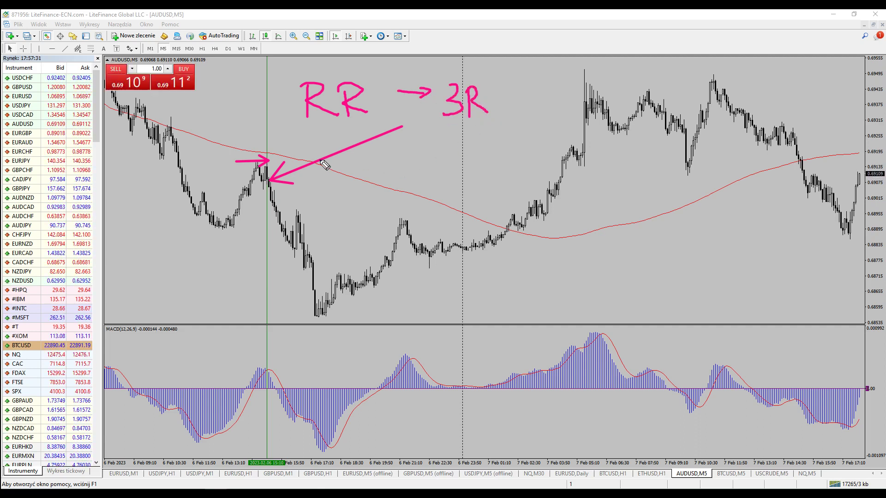
mouse_move(266, 163)
mouse_down()
mouse_move(264, 190)
mouse_move(270, 169)
mouse_up()
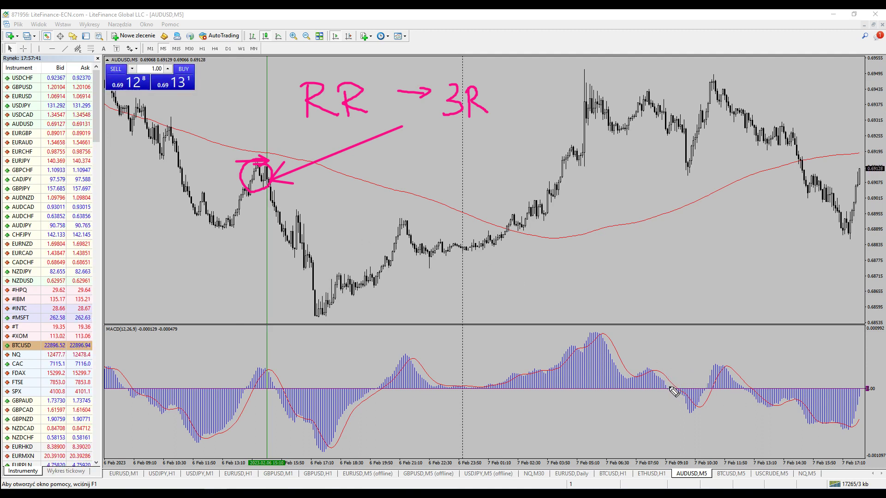
Circle the 7 Feb MACD zero-line crossing, draw upward trend arrows and a cross below the price, and clear all markings.
mouse_move(669, 386)
mouse_down()
mouse_move(671, 398)
mouse_move(678, 390)
mouse_move(668, 383)
mouse_up()
mouse_move(582, 254)
mouse_down()
mouse_move(702, 210)
mouse_move(695, 231)
mouse_up()
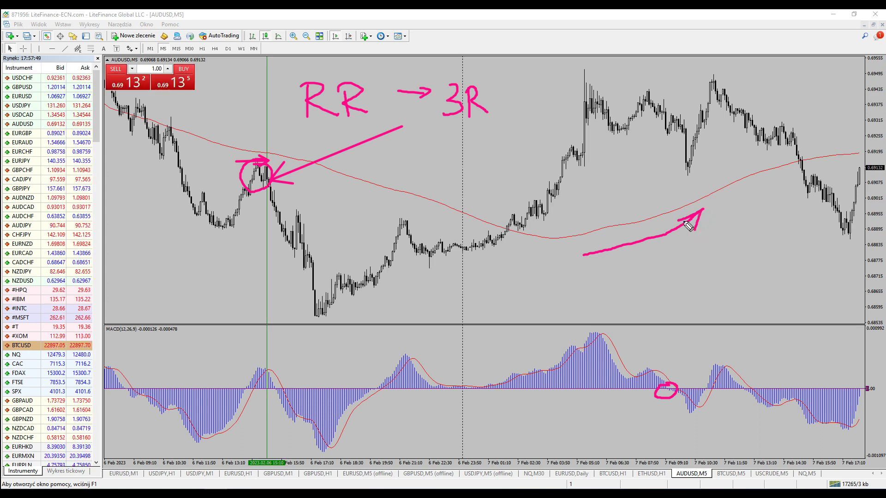
mouse_move(610, 221)
mouse_down()
mouse_move(617, 163)
mouse_move(628, 173)
mouse_up()
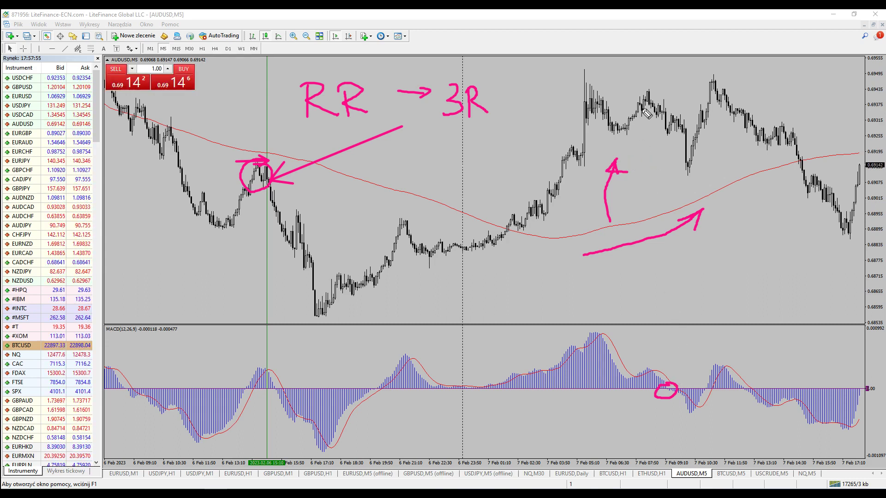
drag(634, 123, 661, 158)
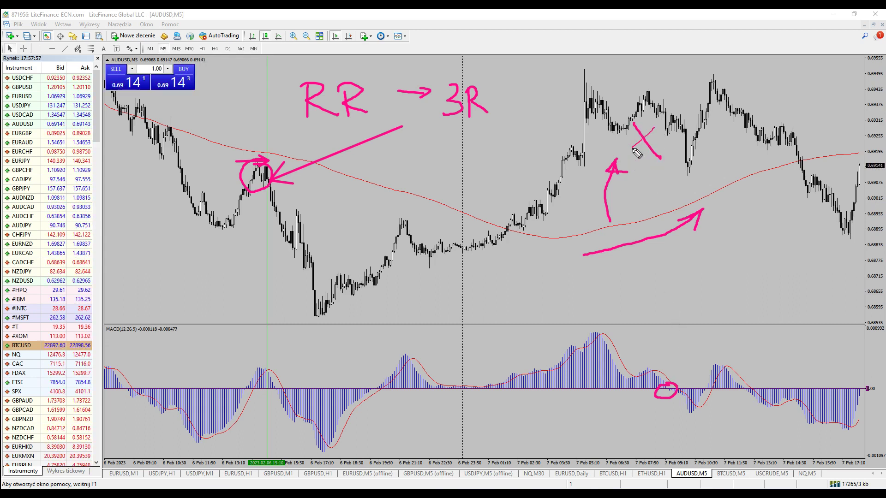
drag(659, 124, 632, 148)
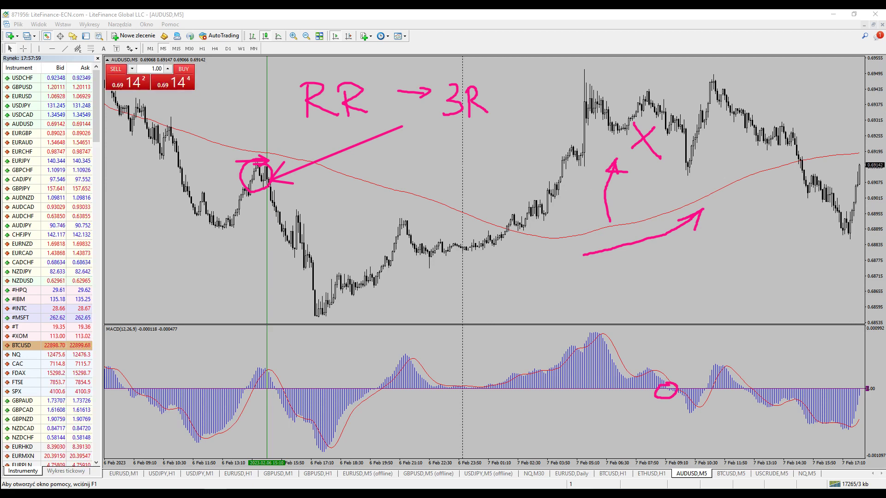
key(Escape)
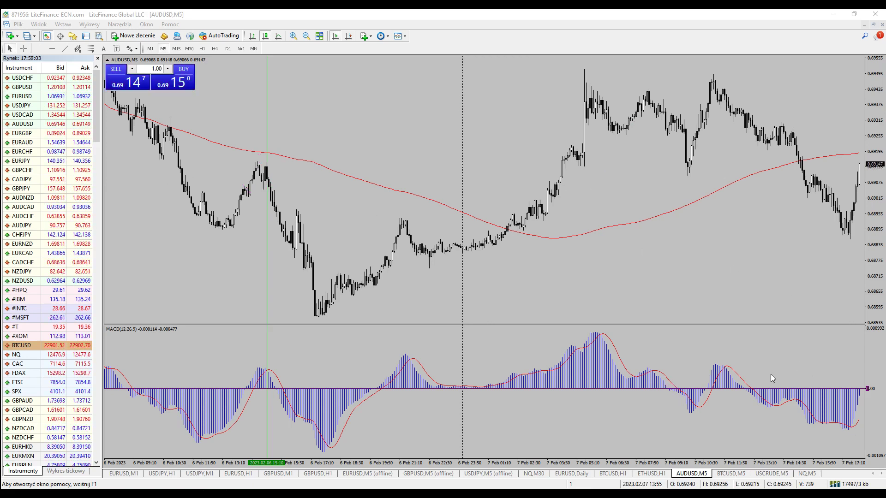
Switch to the BTCUSD,M5 chart, draw an arrow along its flat moving average, and clear the arrow.
click(731, 476)
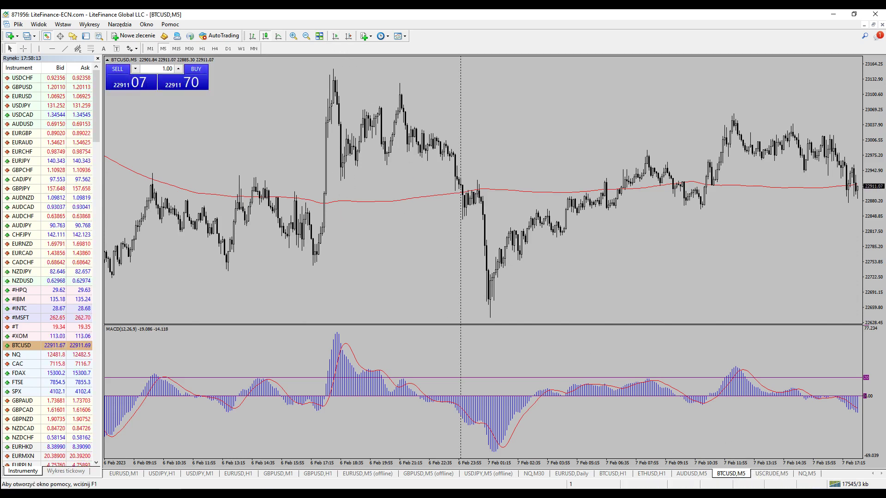
drag(268, 208, 777, 192)
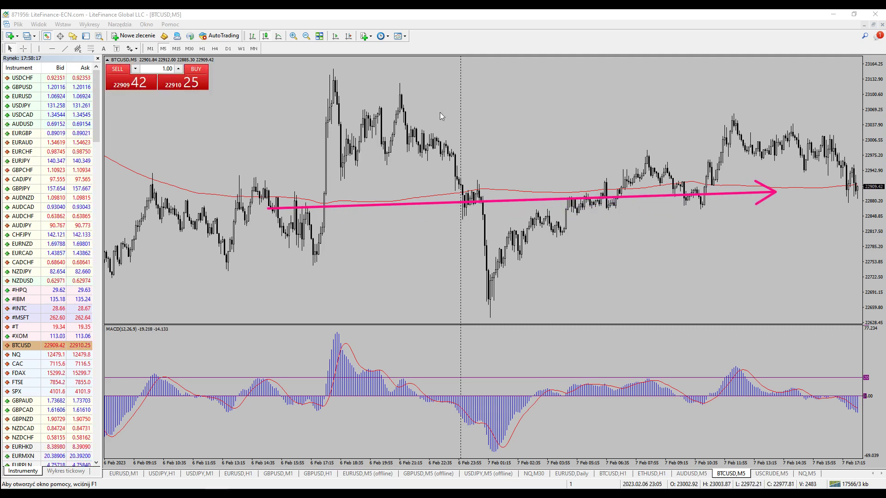
key(Escape)
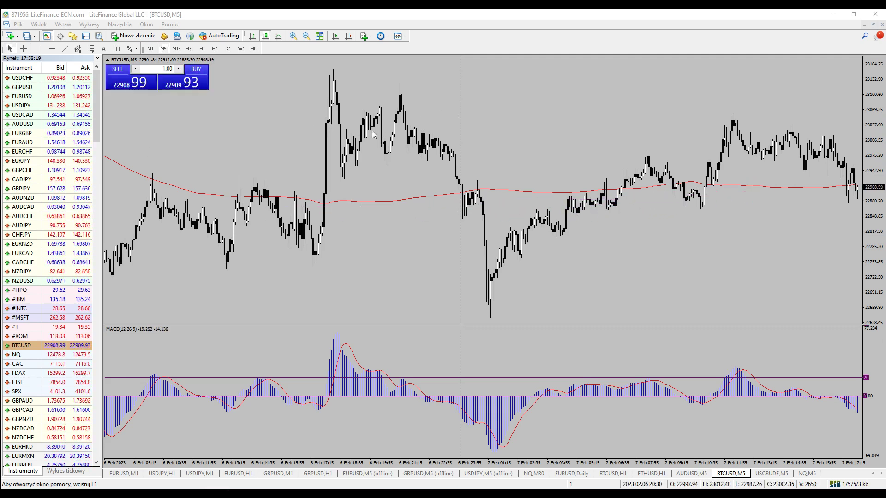
On the earlier BTCUSD data, mark the 6 Feb high near the moving average and its MACD peak with arrows, and circle the following price drop.
scroll(636, 141, up, 10)
scroll(600, 133, up, 2)
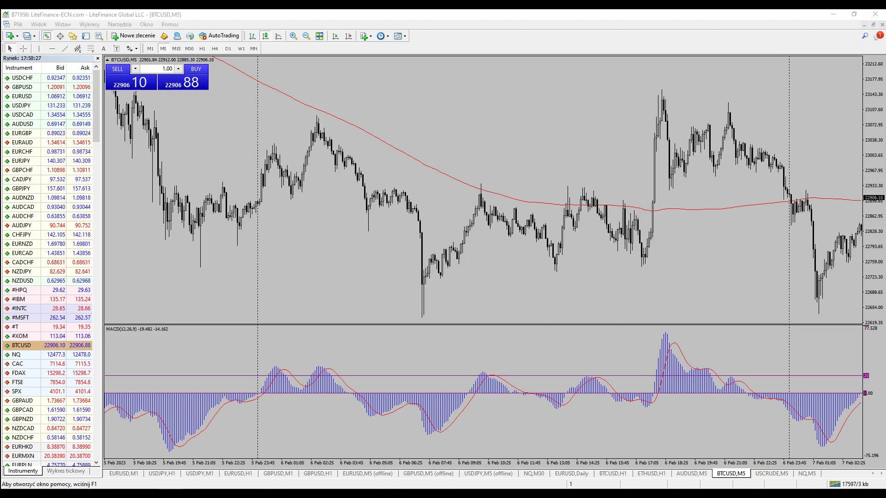
drag(304, 130, 318, 114)
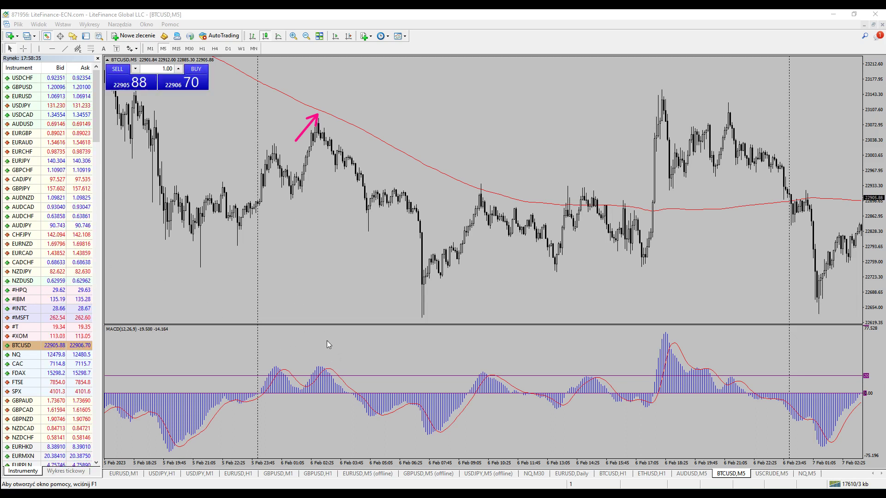
drag(327, 340, 325, 368)
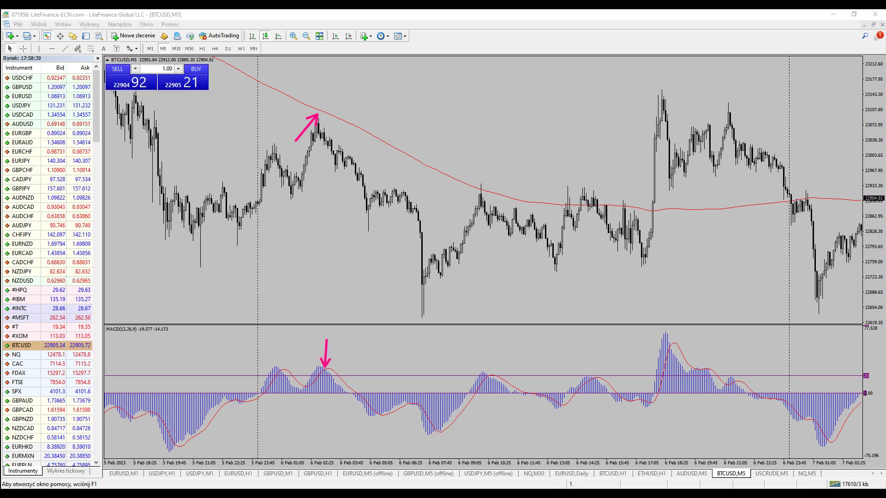
mouse_move(337, 146)
mouse_down()
mouse_move(318, 160)
mouse_move(353, 180)
mouse_up()
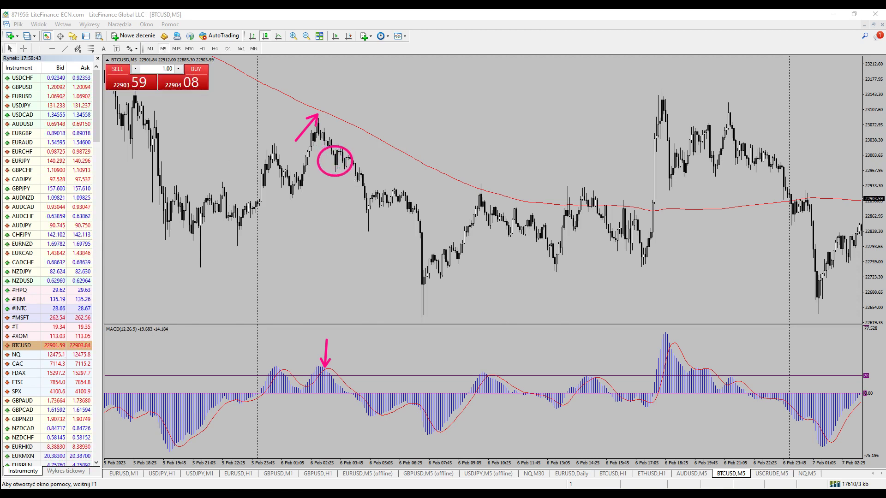
Place vertical lines at the marked MACD peak in the MACD window and at the matching bar on the BTCUSD price chart.
click(40, 49)
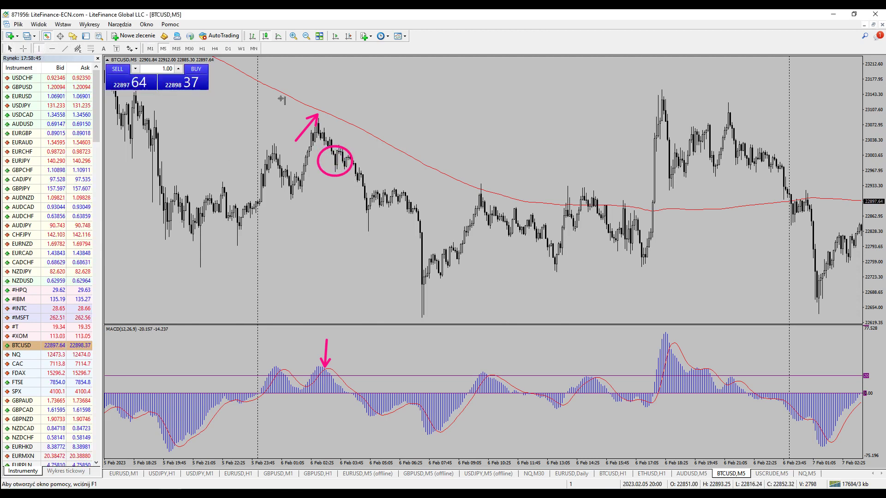
click(326, 376)
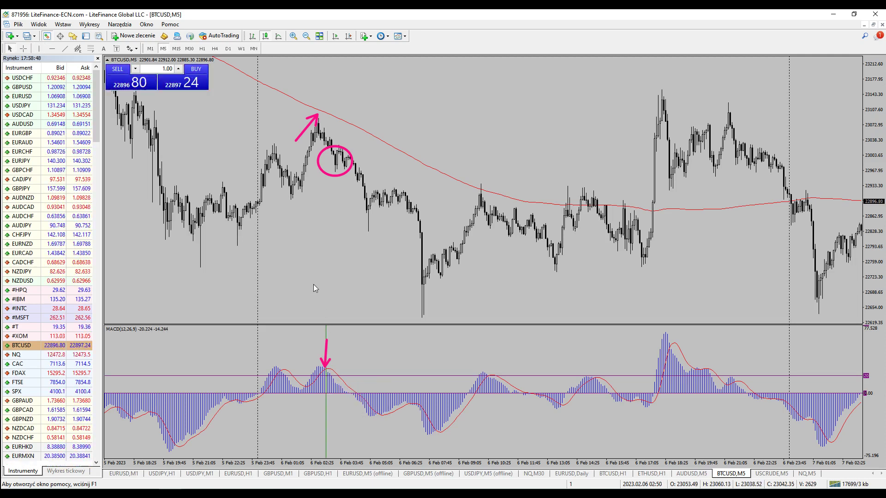
click(40, 49)
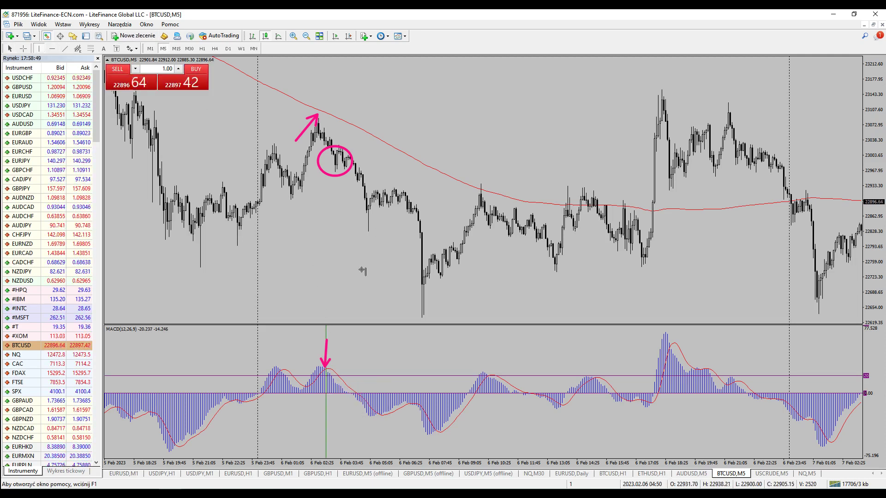
click(327, 310)
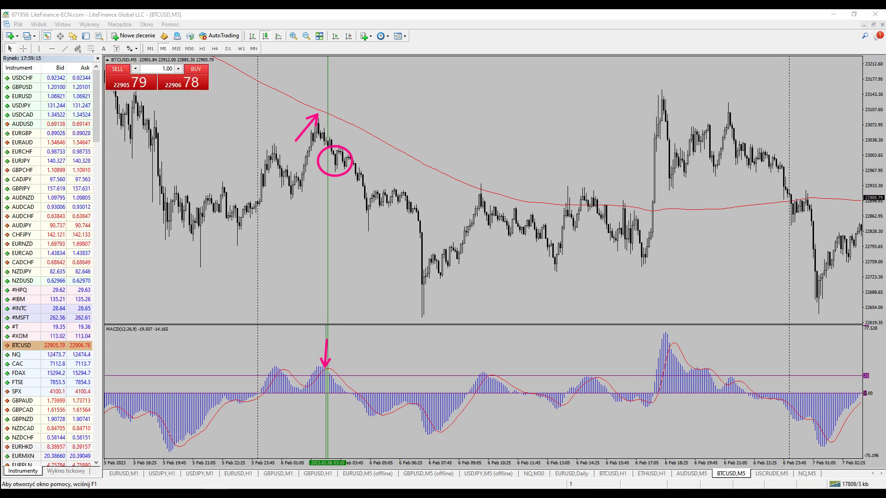
Return to the AUDUSD,M5 chart and circle the successive MACD signal-line crossings on the 7 Feb rise and the 6 Feb decline.
click(691, 474)
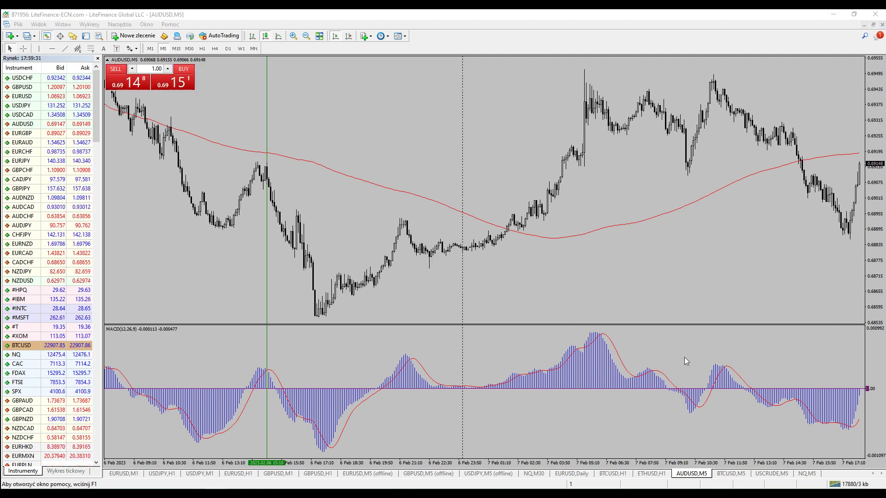
mouse_move(501, 363)
mouse_down()
mouse_move(527, 379)
mouse_move(564, 378)
mouse_up()
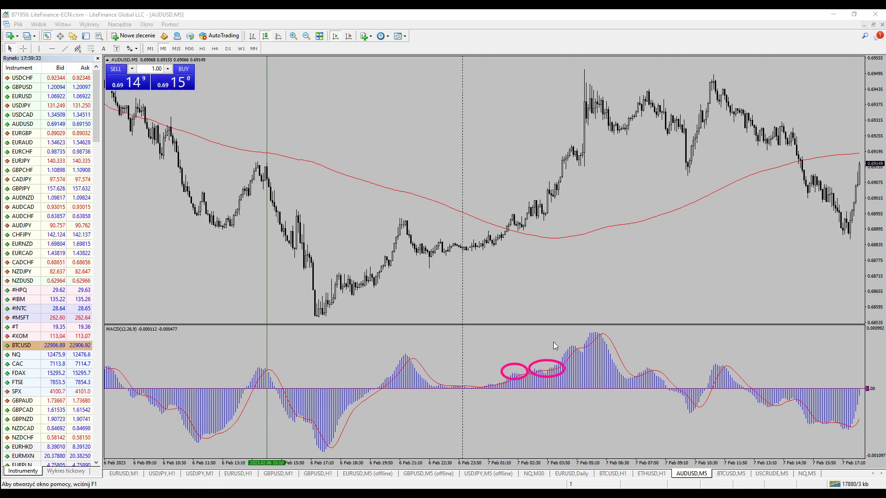
drag(552, 341, 602, 362)
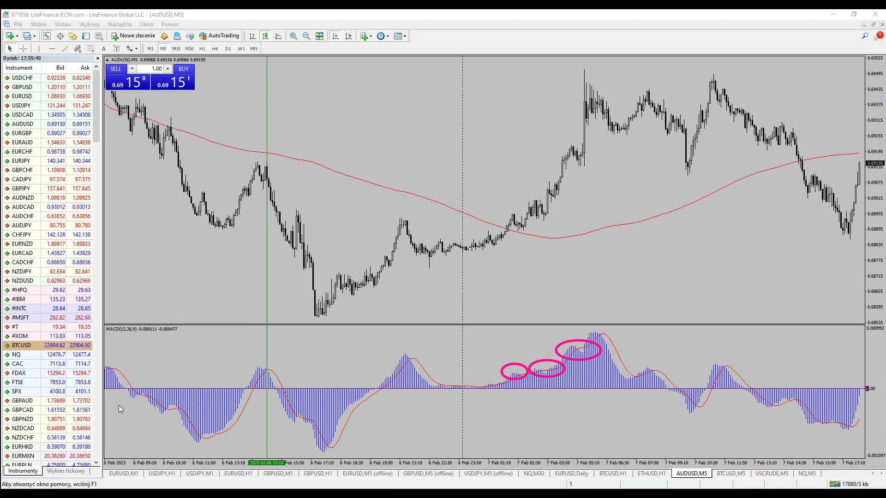
drag(146, 392, 187, 431)
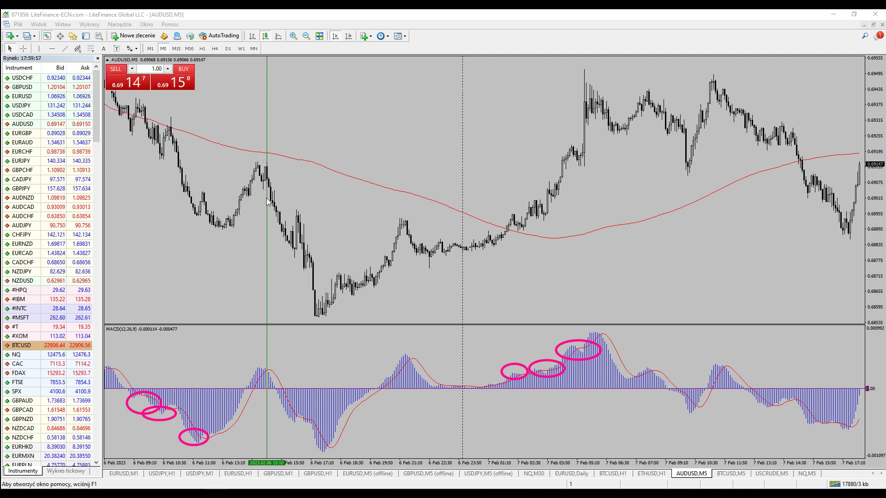
Draw arrows along the 6 Feb AUDUSD price decline and along the matching series of falling MACD lows.
drag(203, 146, 283, 259)
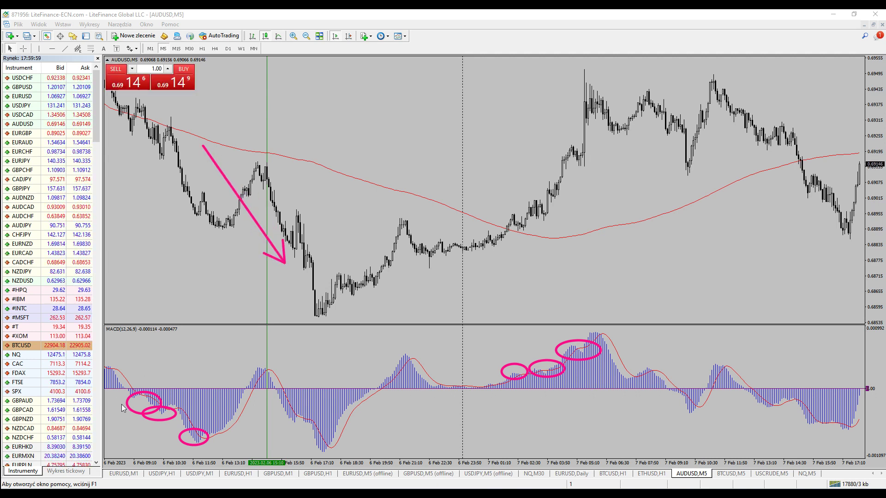
drag(122, 405, 196, 444)
drag(185, 424, 174, 445)
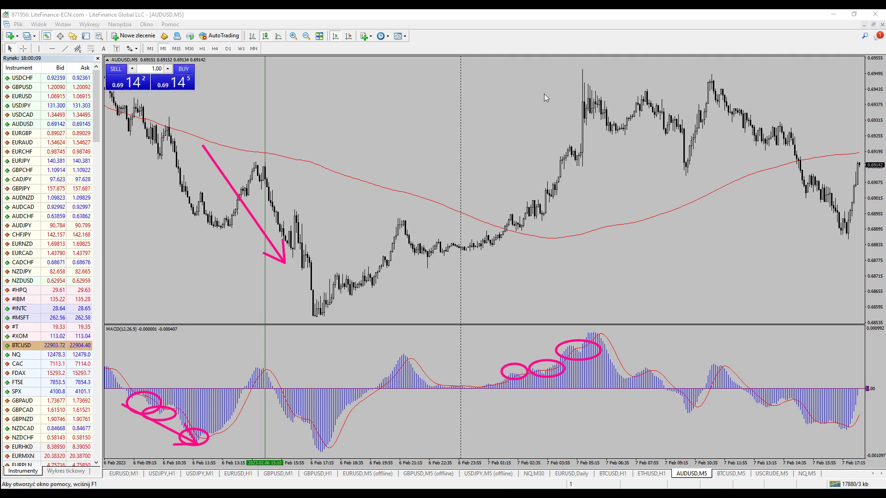
Point an arrow at the 7 Feb price high, circle the midday 6 Feb price low, and clear all drawings.
drag(530, 109, 563, 79)
drag(548, 81, 560, 93)
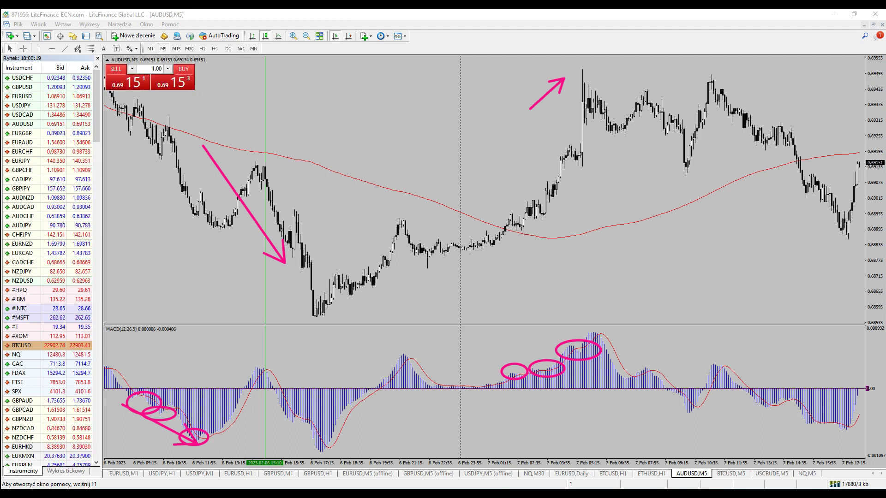
mouse_move(203, 191)
mouse_down()
mouse_move(190, 209)
mouse_move(226, 217)
mouse_move(212, 191)
mouse_up()
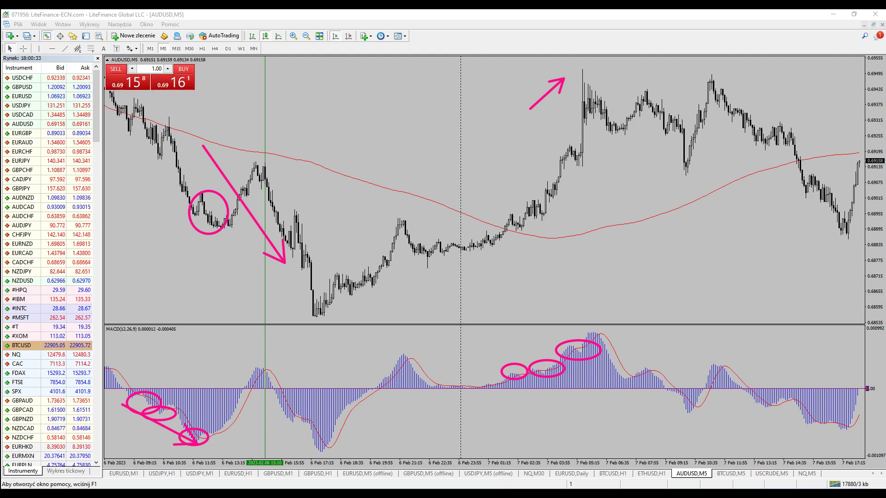
key(Escape)
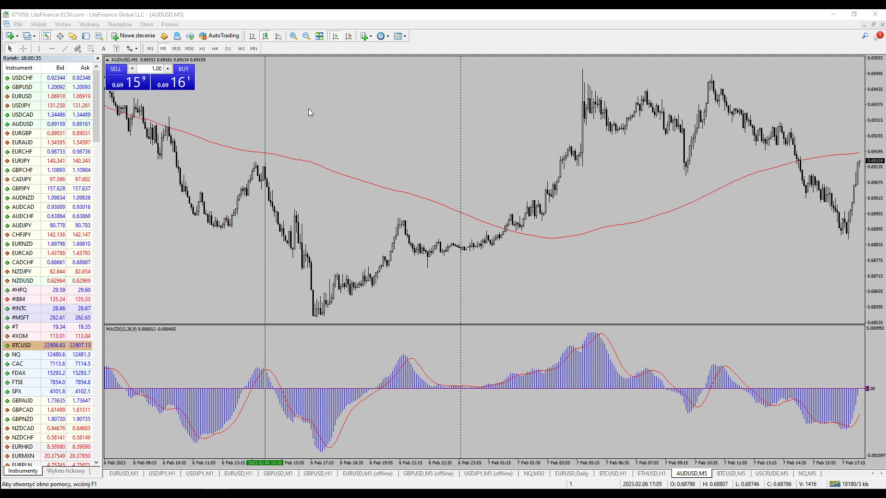
Place vertical lines at 12:20 on 6 Feb in the MACD window and on the AUDUSD price chart, aligned with each other.
click(40, 49)
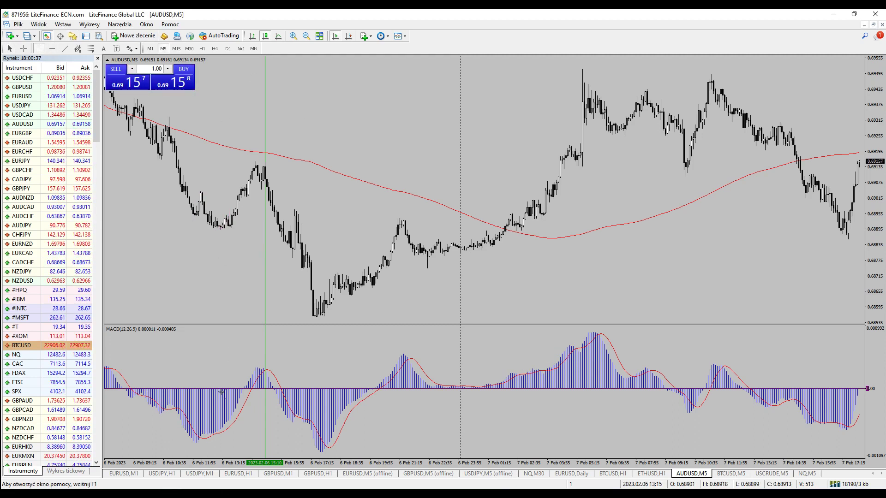
click(202, 431)
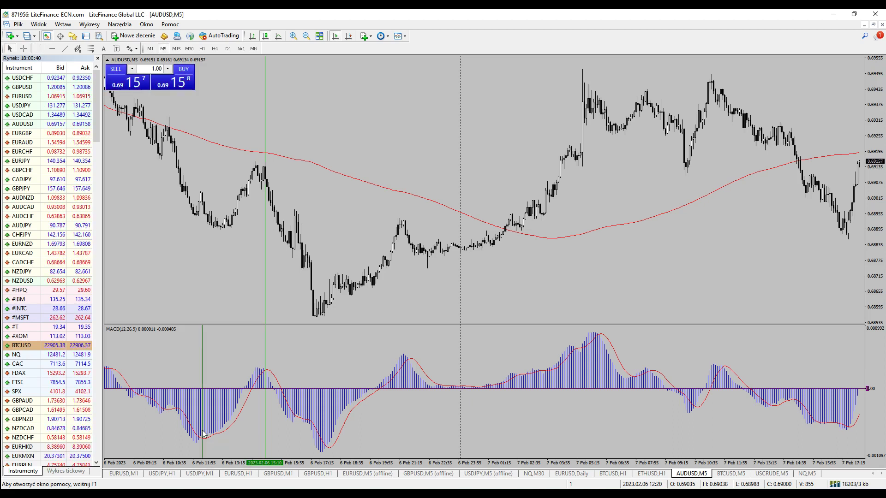
click(40, 49)
click(202, 312)
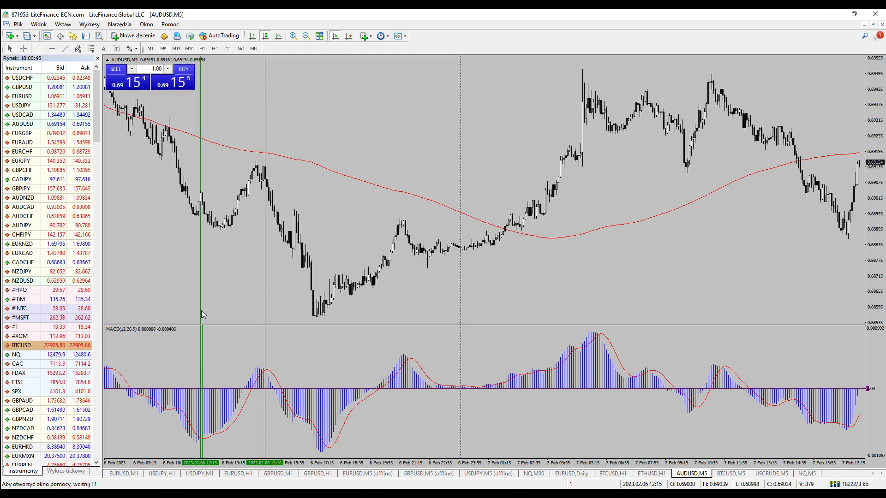
drag(202, 305, 203, 305)
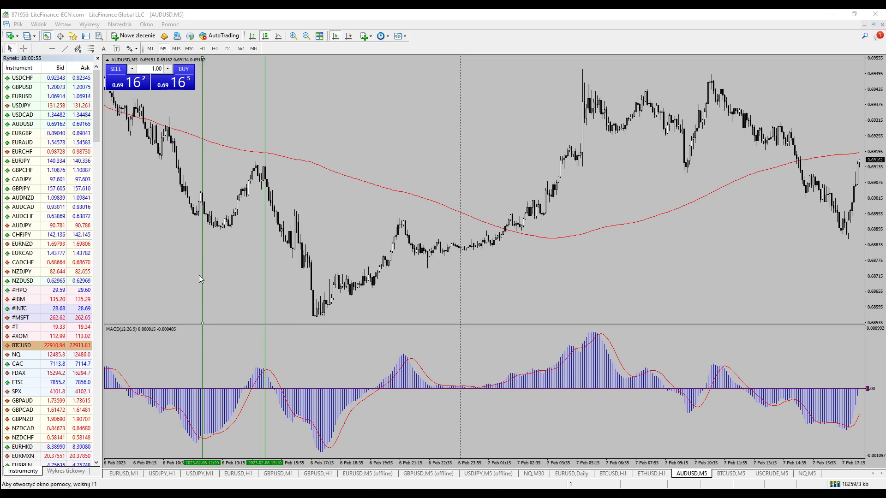
Circle the price lows just after the 12:20 line and point arrows at three successive MACD turns on the 7 Feb rise.
drag(188, 200, 240, 236)
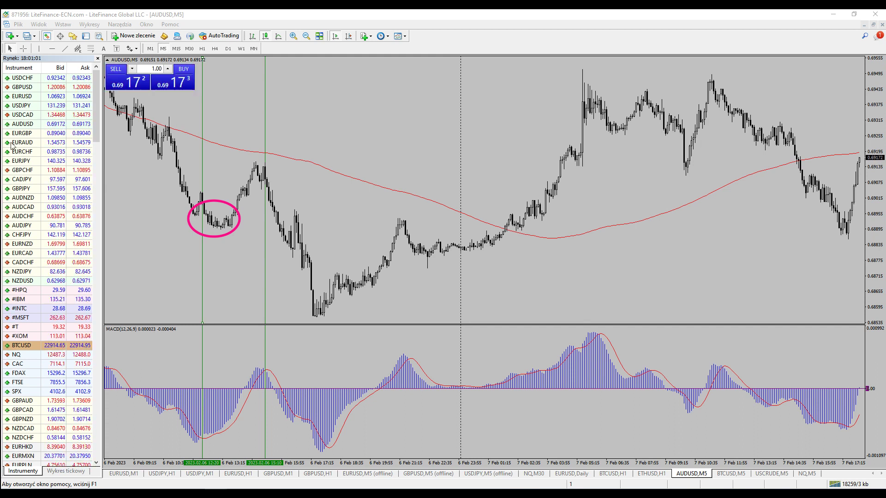
drag(491, 339, 512, 364)
click(515, 343)
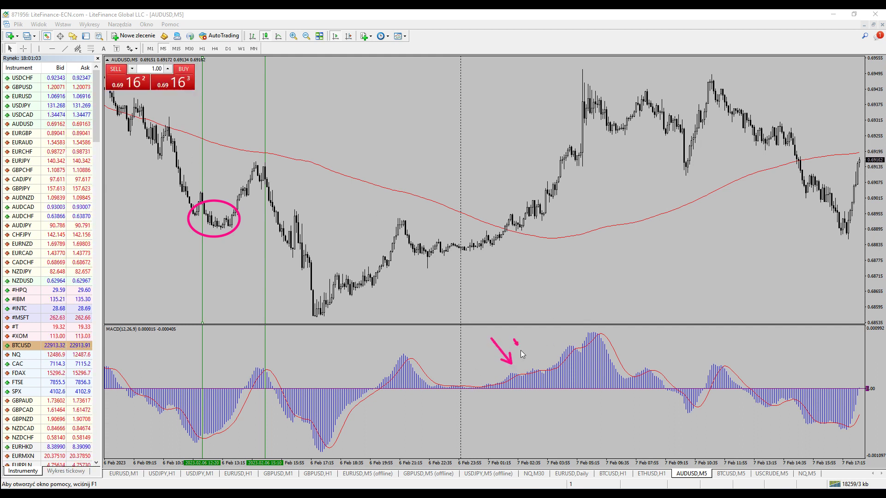
drag(538, 322, 577, 339)
Mark the 7 Feb price high and MACD peak with arrows, add a horizontal arrow beside the high, and clear the drawings.
drag(578, 19, 582, 61)
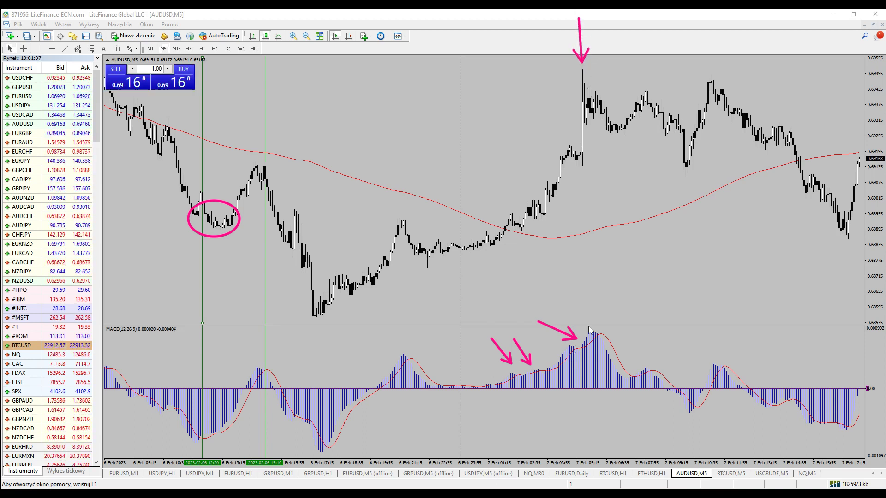
mouse_move(599, 279)
mouse_down()
mouse_move(595, 323)
mouse_move(602, 312)
mouse_up()
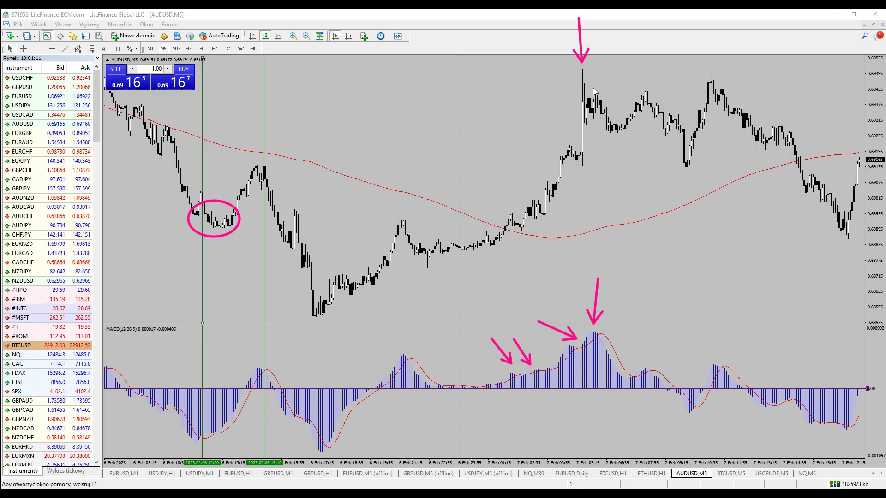
drag(628, 71, 640, 70)
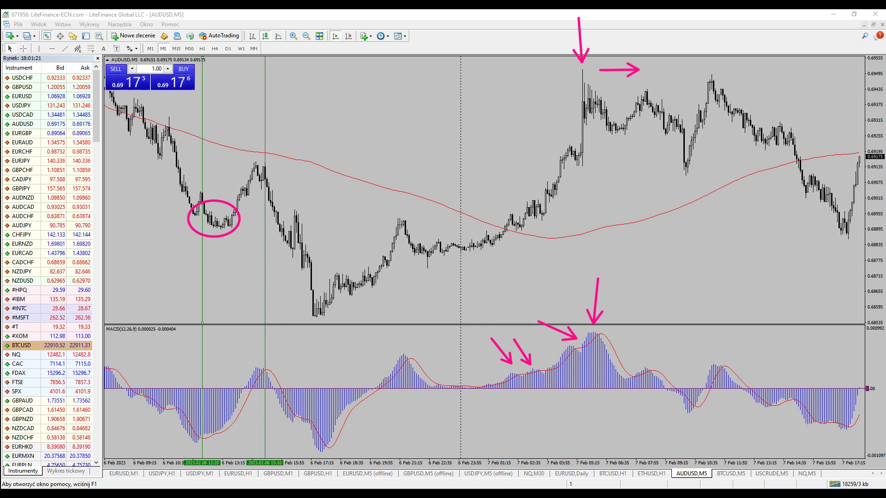
key(Escape)
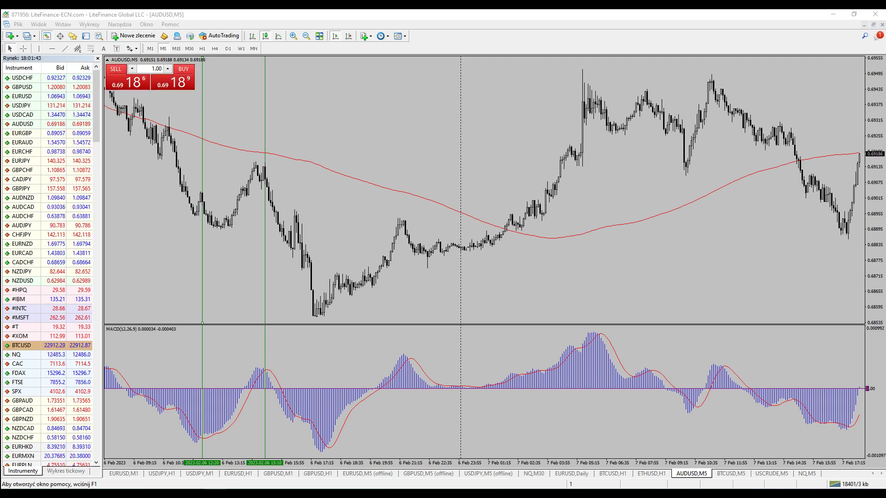
Handwrite the rows "1 -> 3" and "2 -> 3" over the empty area above the AUDUSD moving average.
mouse_move(321, 98)
mouse_down()
mouse_move(342, 83)
mouse_move(340, 121)
mouse_move(405, 94)
mouse_move(391, 105)
mouse_up()
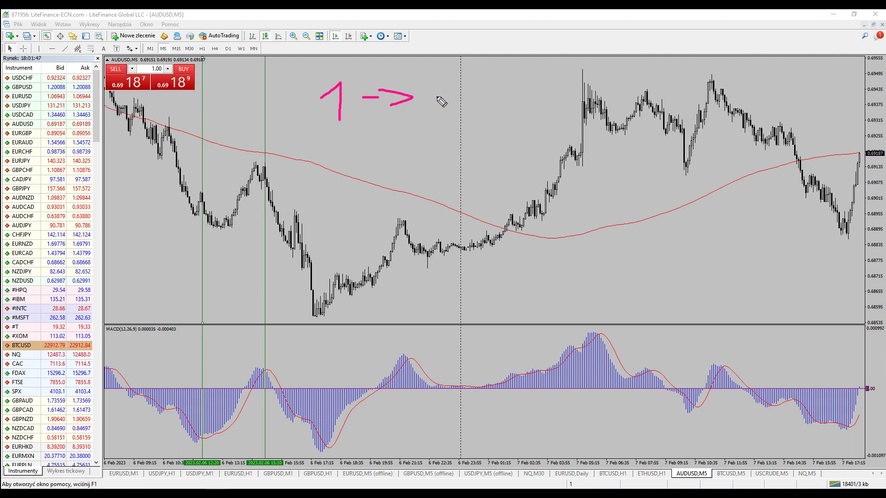
mouse_move(442, 93)
mouse_down()
mouse_move(458, 98)
mouse_move(441, 111)
mouse_up()
mouse_move(340, 133)
mouse_down()
mouse_move(353, 137)
mouse_move(354, 158)
mouse_move(388, 144)
mouse_up()
mouse_move(389, 138)
mouse_down()
mouse_move(404, 144)
mouse_move(393, 159)
mouse_up()
mouse_move(450, 135)
mouse_down()
mouse_move(464, 130)
mouse_move(458, 152)
mouse_move(438, 156)
mouse_up()
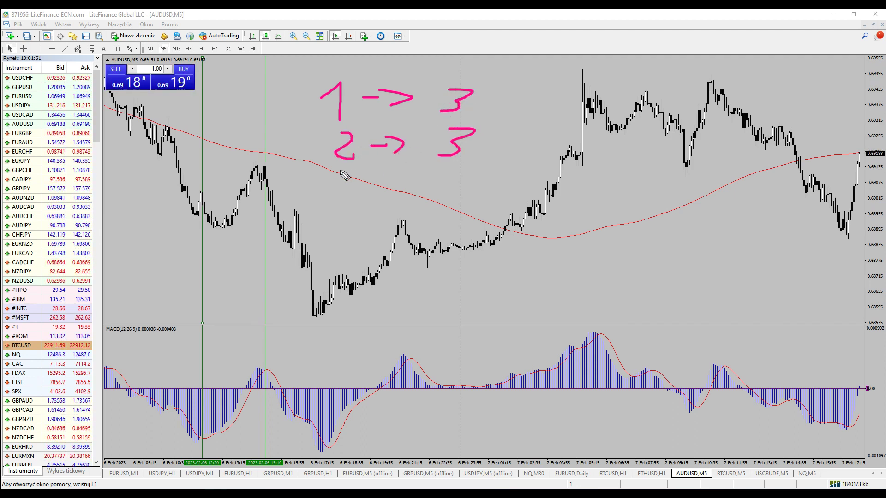
Handwrite rows 3 and 4 with results 3 and 6, circle the result column with "+3" beside it, and clear the handwriting.
mouse_move(340, 172)
mouse_down()
mouse_move(350, 185)
mouse_move(342, 195)
mouse_up()
mouse_move(377, 170)
mouse_down()
mouse_move(412, 178)
mouse_move(484, 170)
mouse_move(454, 185)
mouse_up()
drag(341, 211, 355, 225)
mouse_move(345, 217)
mouse_down()
mouse_move(345, 238)
mouse_move(377, 225)
mouse_move(384, 241)
mouse_move(457, 230)
mouse_move(447, 235)
mouse_up()
mouse_move(449, 86)
mouse_down()
mouse_move(421, 178)
mouse_move(514, 119)
mouse_move(443, 86)
mouse_up()
mouse_move(525, 119)
mouse_down()
mouse_move(532, 149)
mouse_move(536, 132)
mouse_up()
mouse_move(537, 115)
mouse_down()
mouse_move(546, 114)
mouse_move(531, 146)
mouse_up()
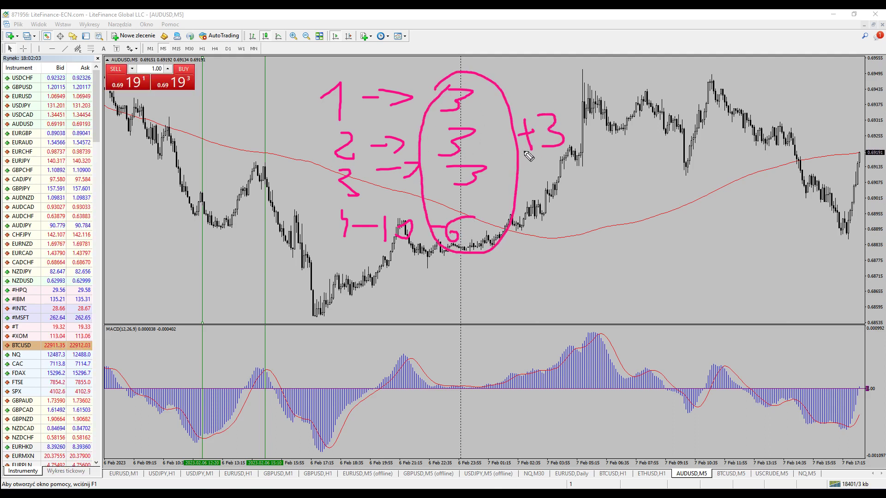
key(Escape)
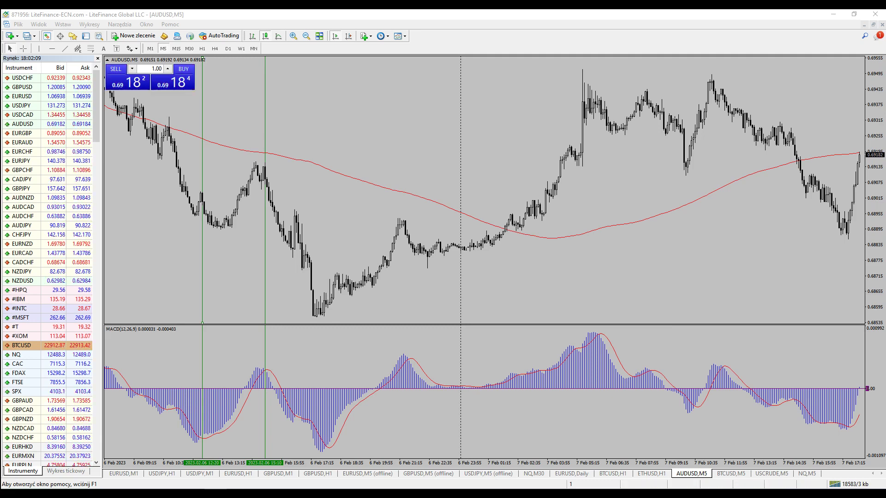
Look at the USCRUDE,M5 and NQ,M5 charts, and return to a zoomed-out AUDUSD,M5 chart.
click(769, 475)
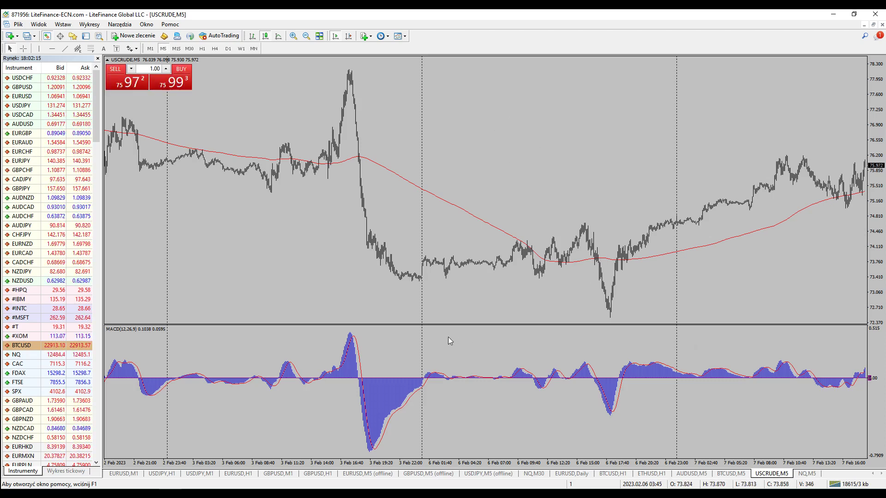
click(807, 474)
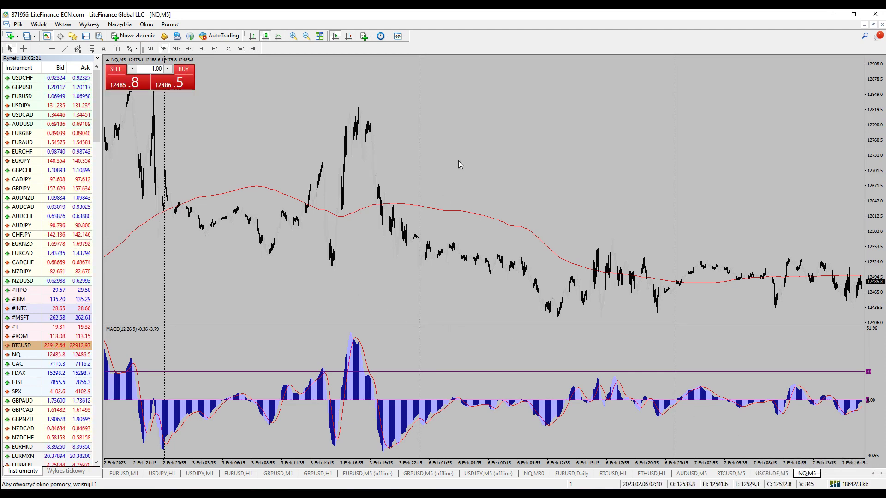
click(691, 473)
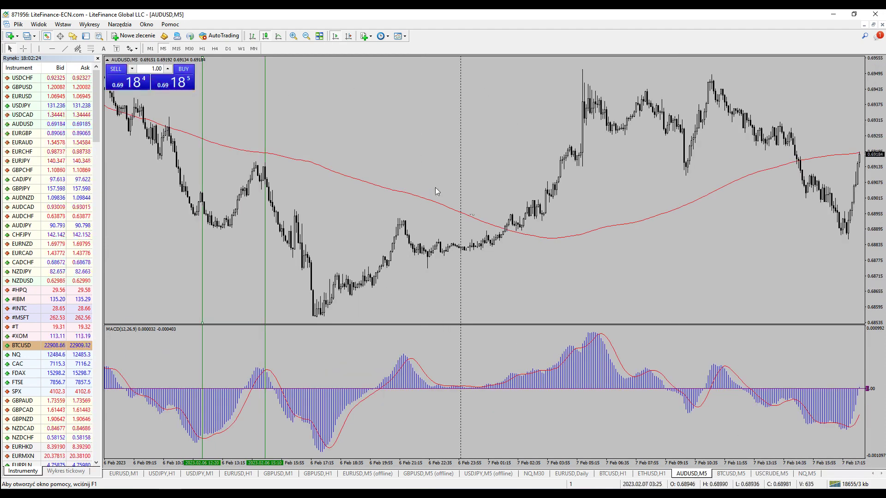
click(305, 36)
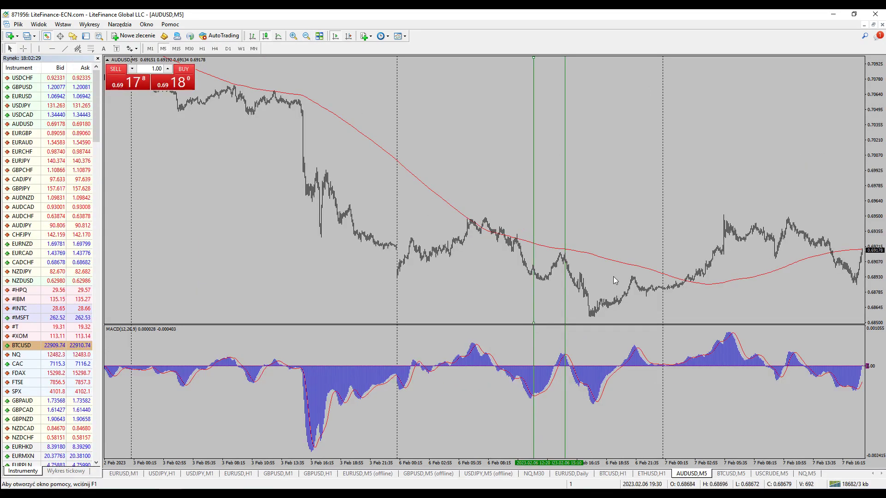
On the BTCUSD,M5 chart, trace the small and large MACD humps around the 4 Feb peak as a freehand outline.
click(731, 473)
click(307, 36)
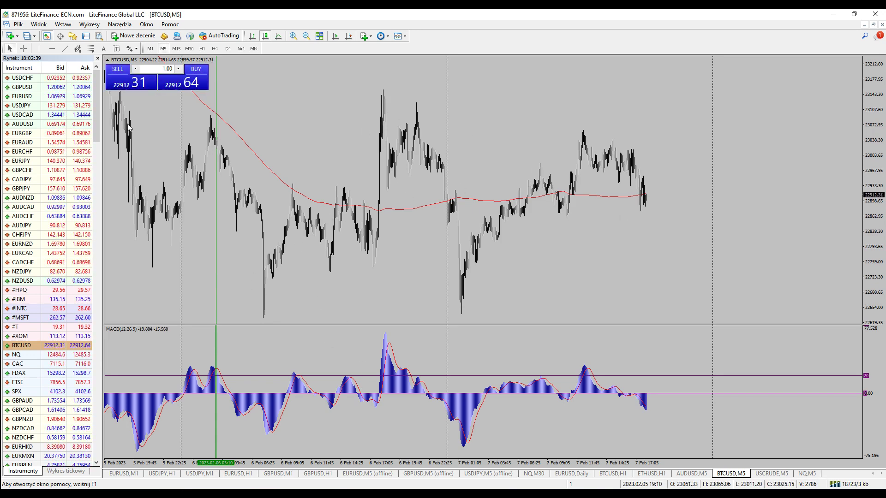
drag(129, 127, 539, 124)
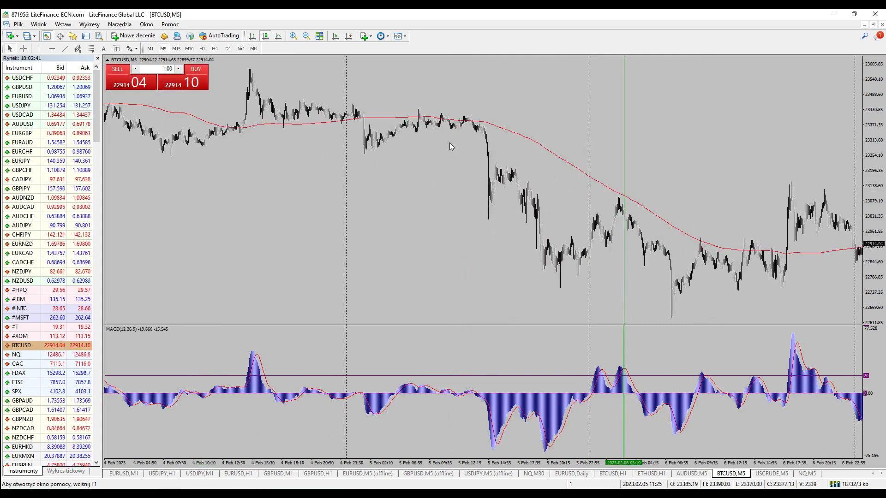
drag(428, 168, 462, 168)
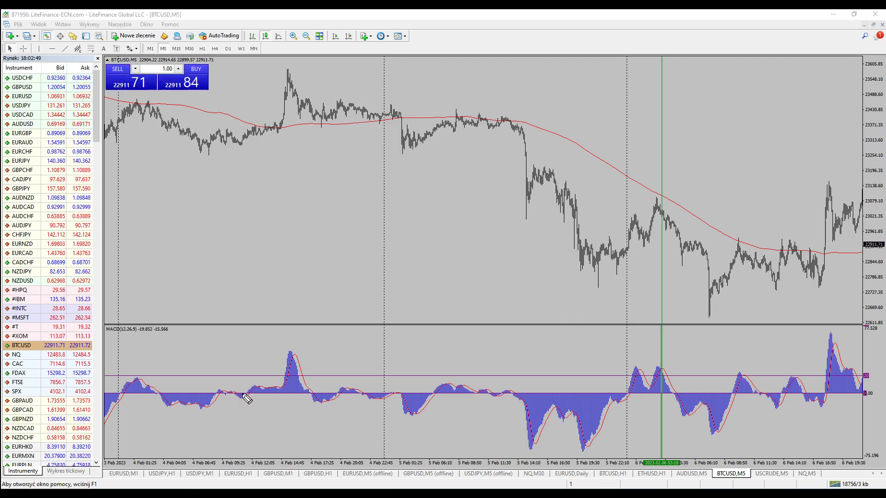
mouse_move(241, 396)
mouse_down()
mouse_move(277, 390)
mouse_move(285, 353)
mouse_move(312, 393)
mouse_up()
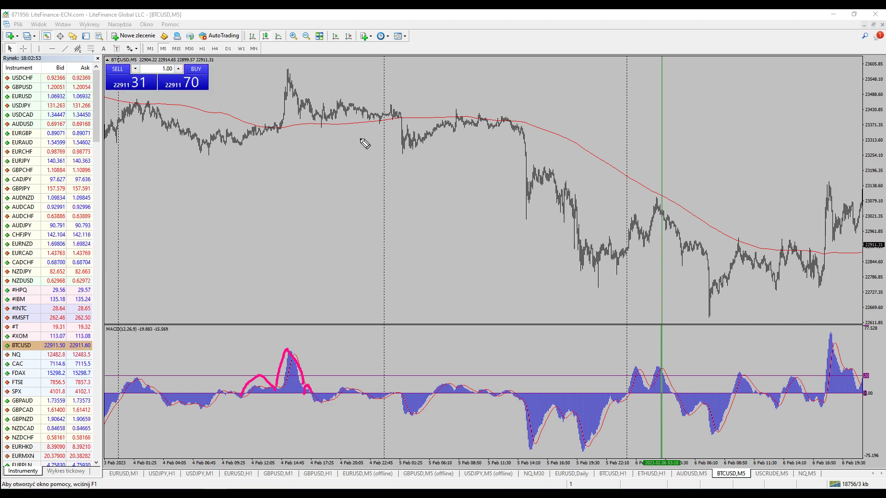
Circle the 4 Feb consolidation with an arrow down the following BTCUSD decline, circle the traced MACD pattern, and clear the drawings.
mouse_move(344, 98)
mouse_down()
mouse_move(350, 134)
mouse_move(380, 105)
mouse_move(358, 100)
mouse_move(592, 254)
mouse_up()
drag(577, 220, 592, 254)
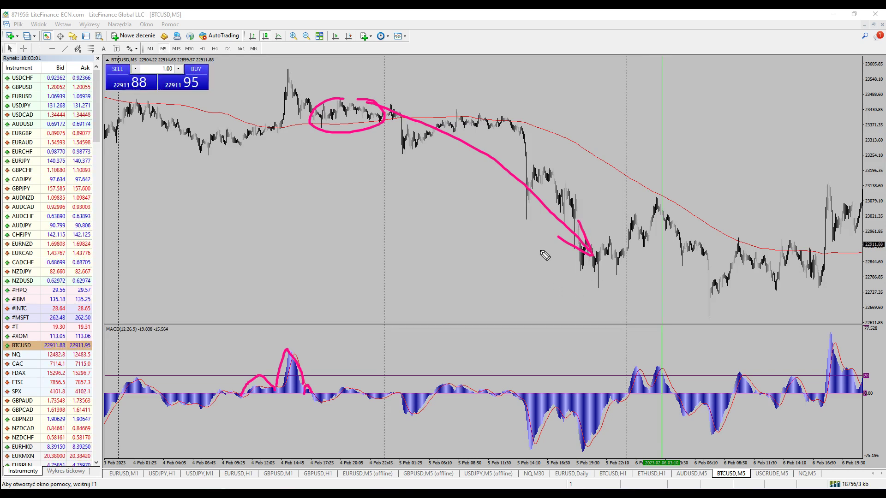
mouse_move(272, 338)
mouse_down()
mouse_move(227, 365)
mouse_move(253, 326)
mouse_move(231, 324)
mouse_up()
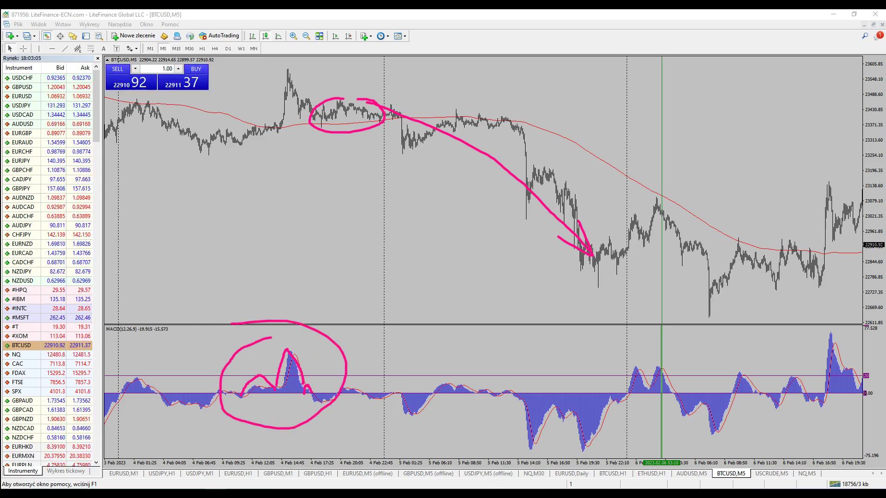
key(Escape)
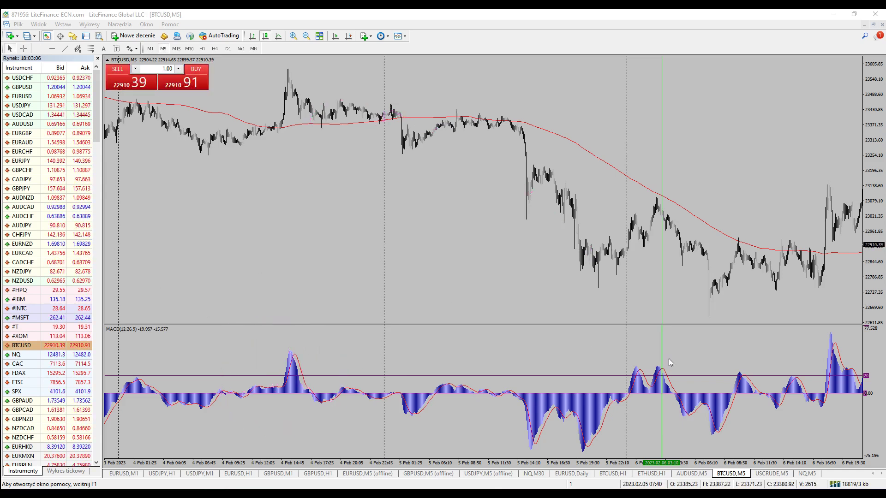
On the NQ,M5 chart, outline the 3 Feb MACD peak and the 6 Feb MACD trough with a rising price arrow, and clear the drawings.
click(807, 474)
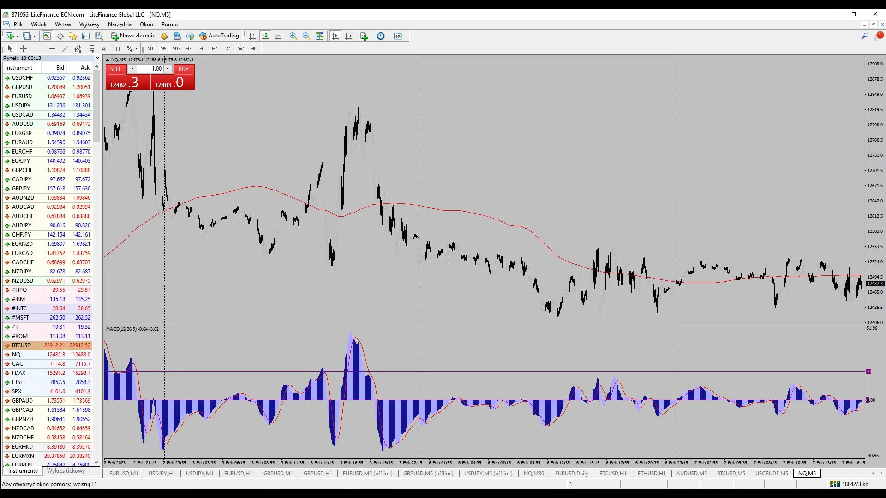
mouse_move(329, 395)
mouse_down()
mouse_move(343, 391)
mouse_move(355, 333)
mouse_move(368, 393)
mouse_up()
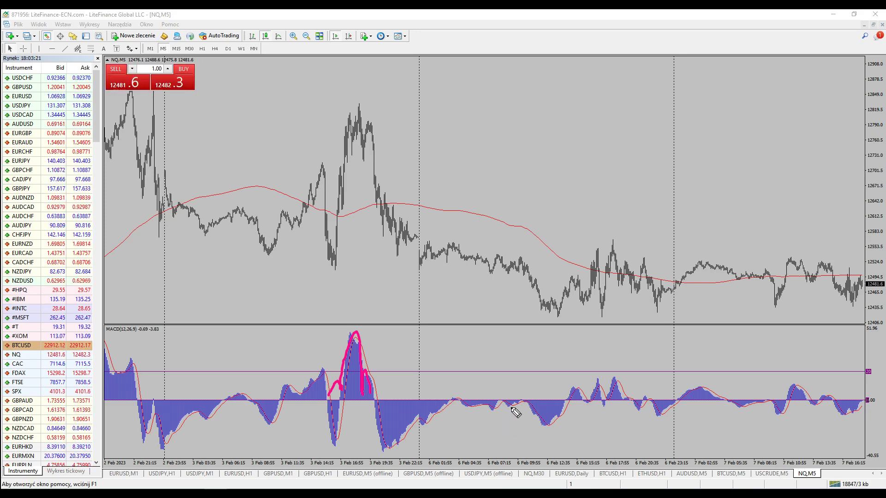
mouse_move(501, 399)
mouse_down()
mouse_move(526, 423)
mouse_move(546, 412)
mouse_move(559, 421)
mouse_move(572, 403)
mouse_up()
mouse_move(566, 306)
mouse_down()
mouse_move(596, 258)
mouse_move(605, 268)
mouse_up()
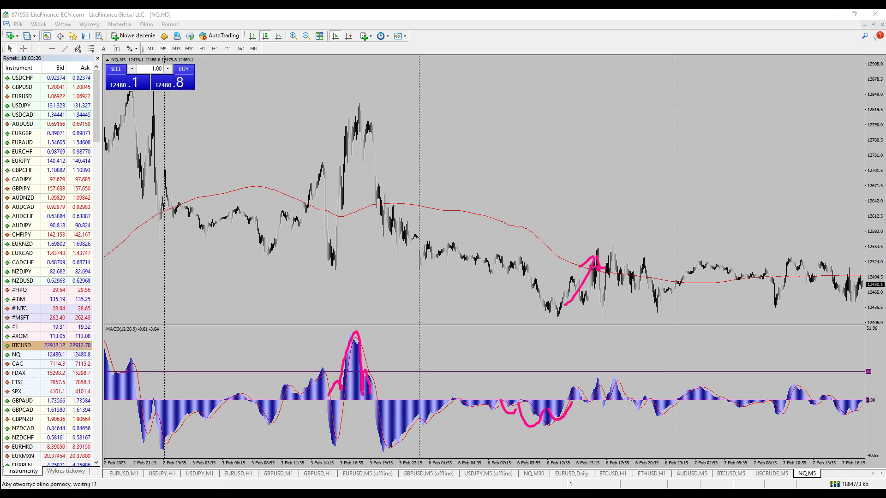
key(e)
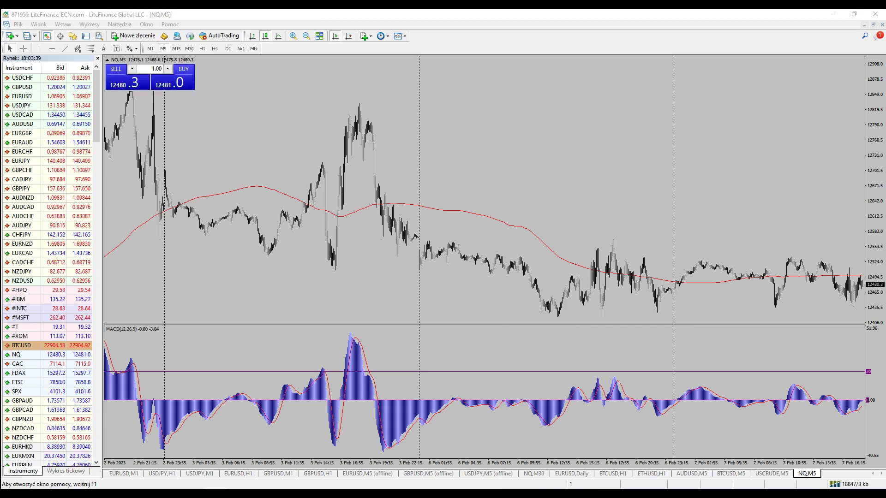
drag(594, 158, 634, 159)
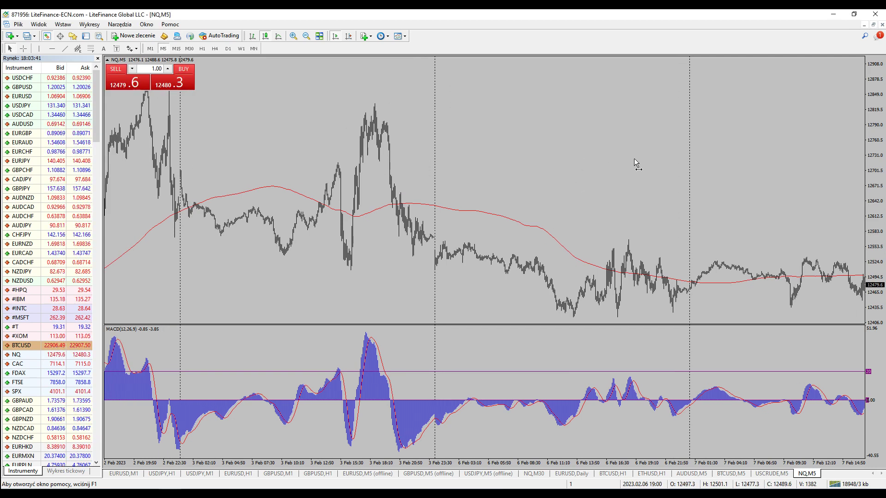
On the NQ,M5 chart, mark the 2 Feb pullback toward the moving average, the MACD zero-line crossing and the following rise with arrows.
drag(430, 120, 602, 121)
drag(443, 138, 600, 138)
drag(467, 174, 599, 221)
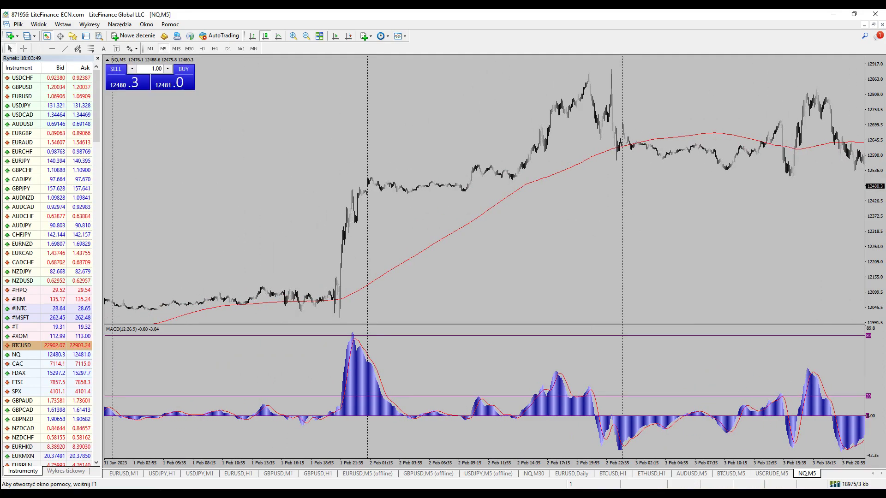
drag(480, 159, 501, 180)
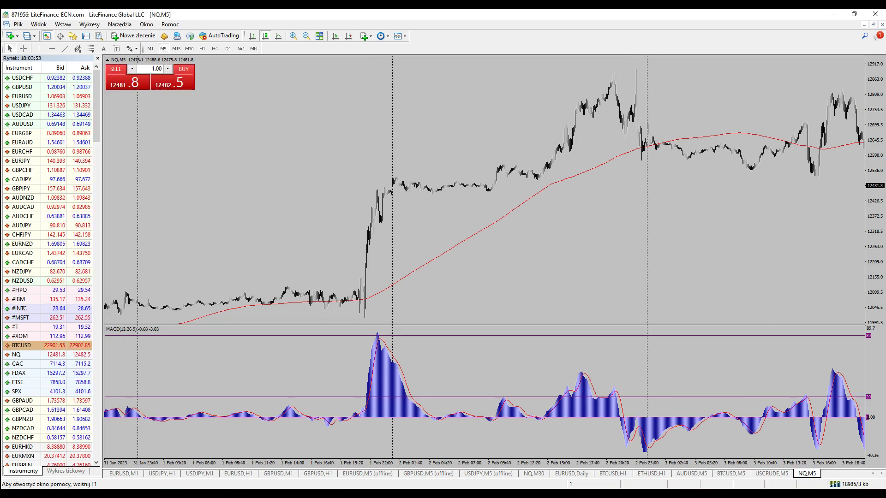
drag(510, 160, 541, 179)
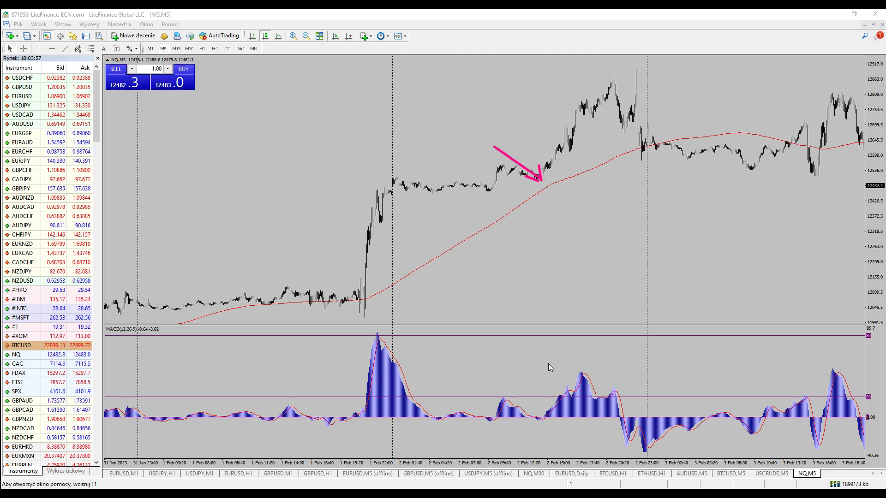
drag(539, 436, 547, 415)
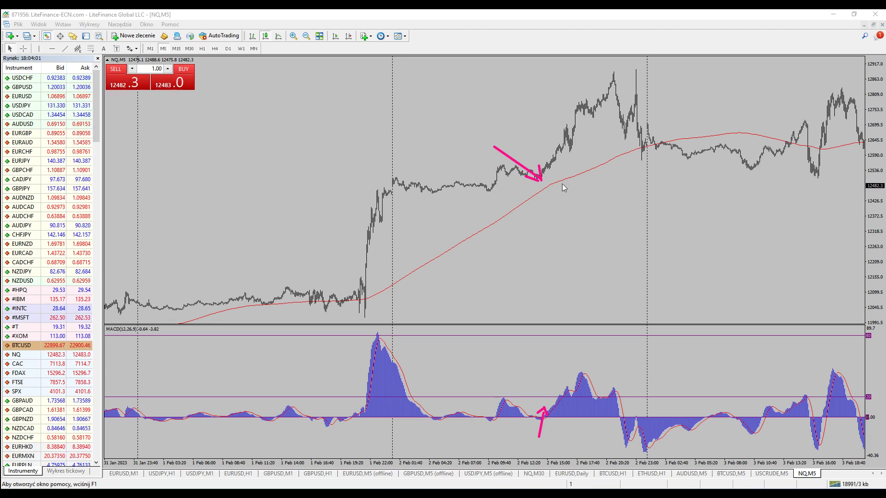
mouse_move(572, 159)
mouse_down()
mouse_move(603, 100)
mouse_move(590, 107)
mouse_move(609, 115)
mouse_up()
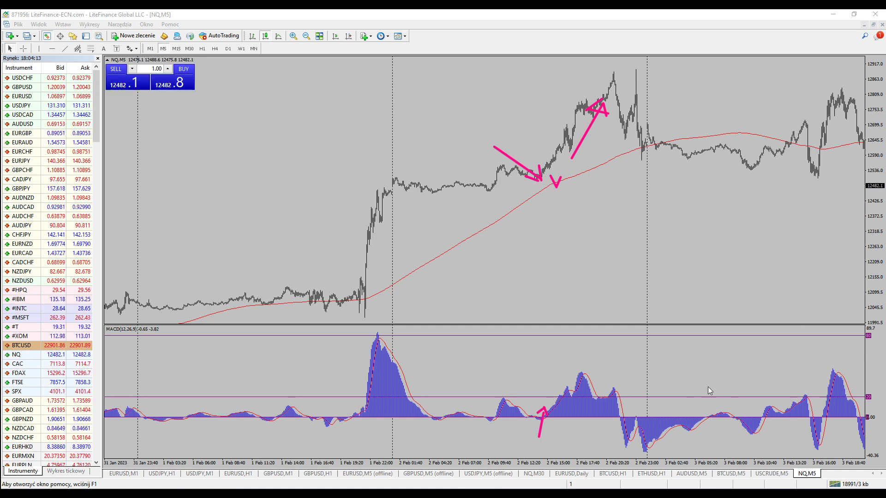
Trace the three 2 Feb MACD humps and the price double top with its drop, mark the downward MACD zero crossing, and clear the drawings.
mouse_move(541, 413)
mouse_down()
mouse_move(580, 369)
mouse_move(596, 408)
mouse_move(611, 378)
mouse_move(628, 432)
mouse_up()
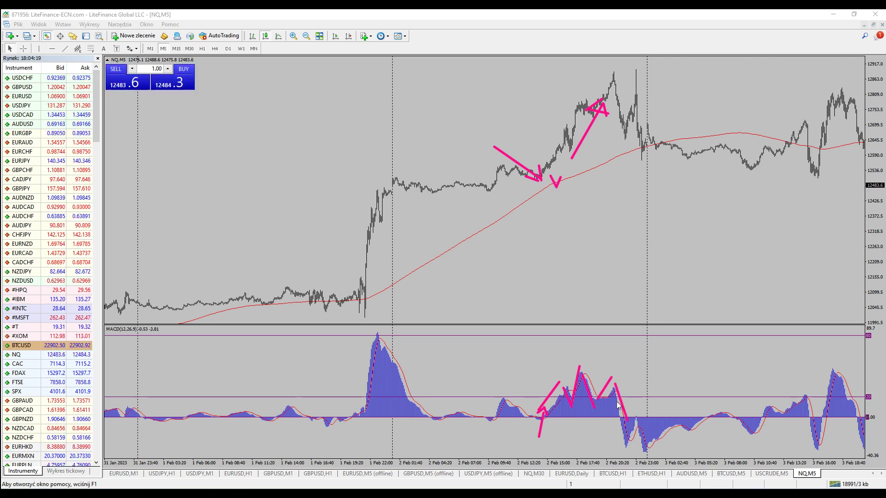
mouse_move(614, 85)
mouse_down()
mouse_move(621, 131)
mouse_move(642, 71)
mouse_move(651, 162)
mouse_up()
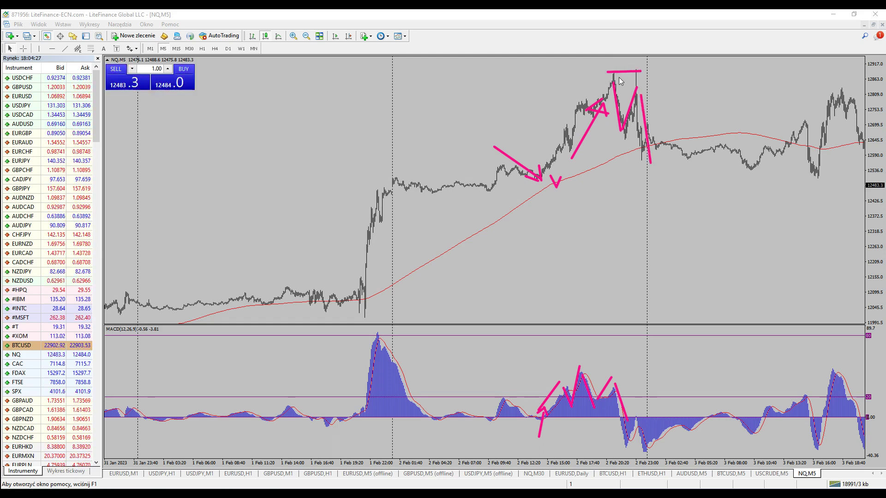
drag(642, 147, 656, 147)
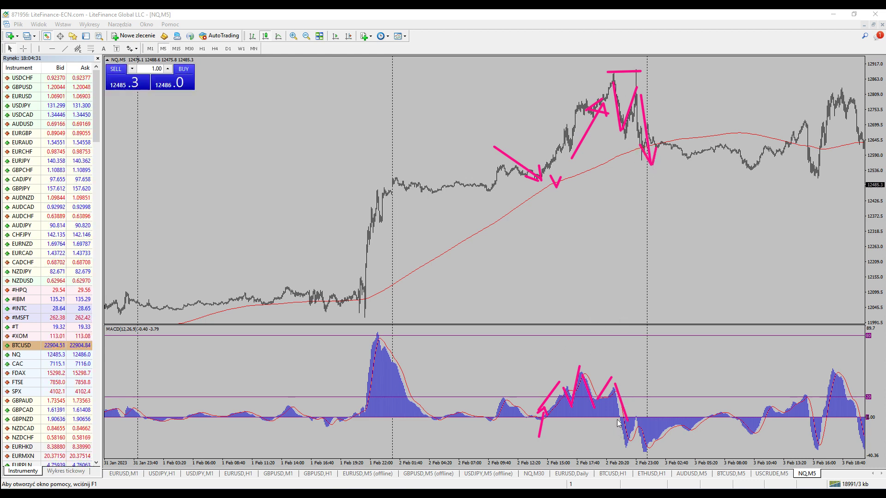
drag(617, 426, 624, 408)
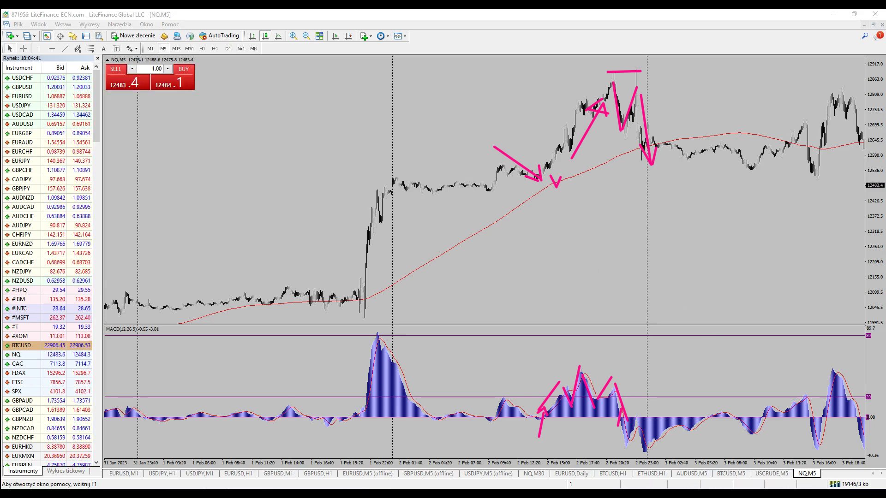
key(Escape)
Circle the 1 Feb NQ consolidation along the moving average, the breakout start and its MACD zero-line area, and clear the drawings.
drag(351, 203, 667, 201)
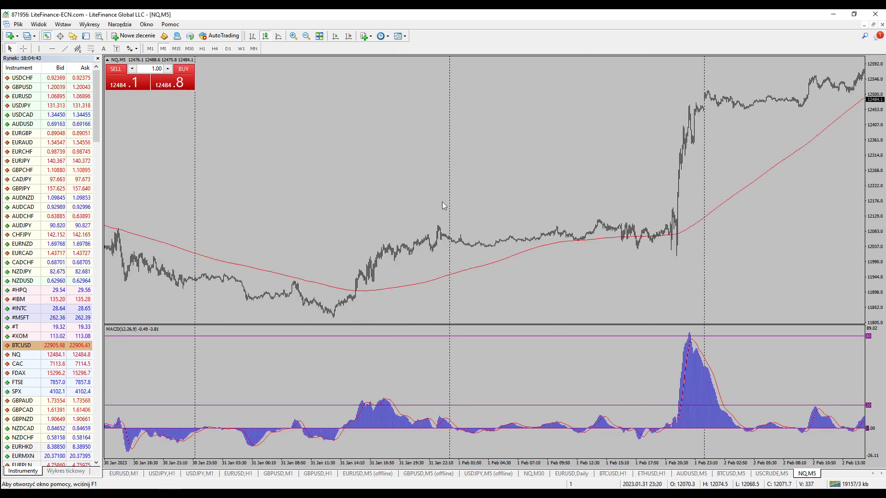
drag(442, 201, 589, 192)
drag(704, 239, 572, 235)
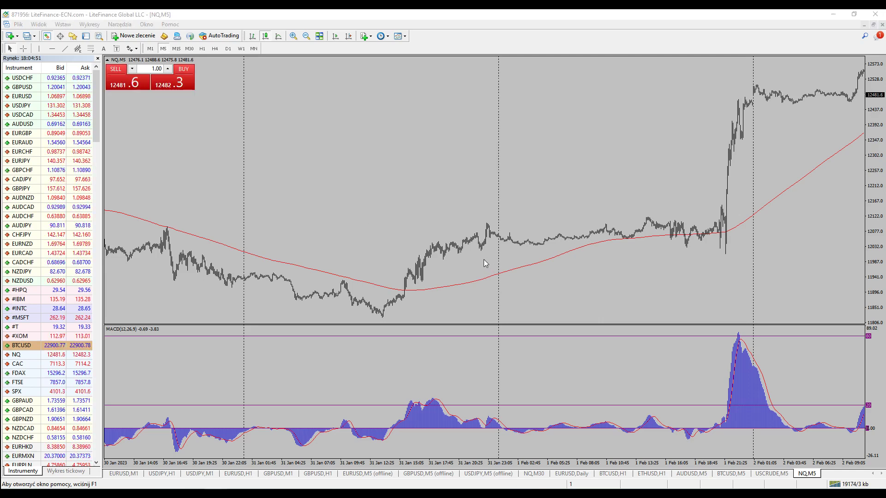
mouse_move(499, 258)
mouse_down()
mouse_move(617, 262)
mouse_move(638, 242)
mouse_move(687, 237)
mouse_move(630, 320)
mouse_up()
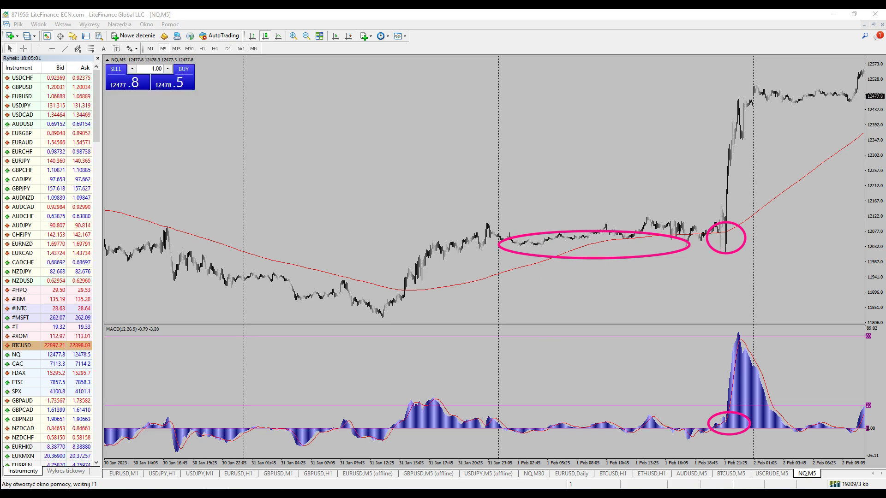
key(Escape)
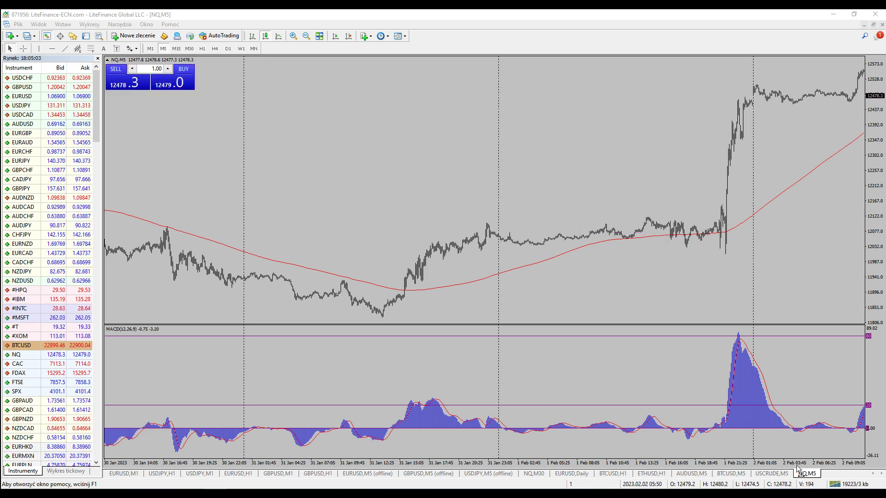
On the USCRUDE,M5 chart, circle the 3 Feb small MACD humps and peak, add a vertical line there, circle the price drop, and clear the circles.
click(779, 474)
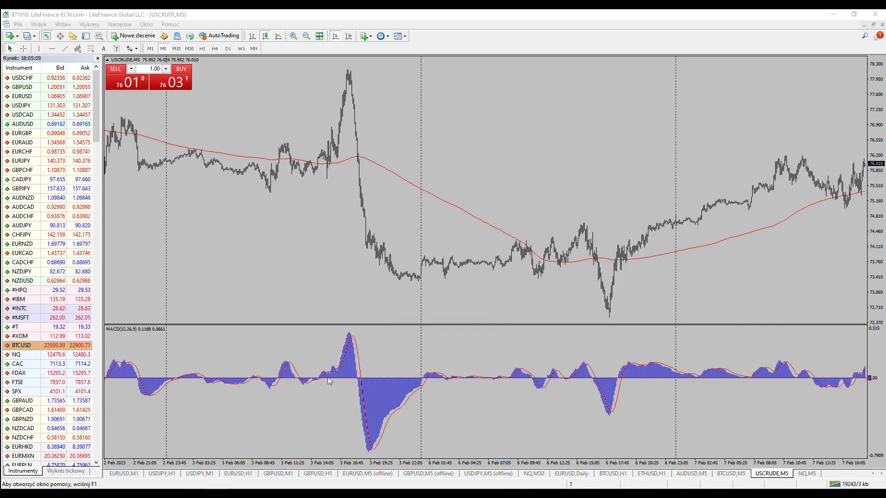
drag(331, 373, 342, 374)
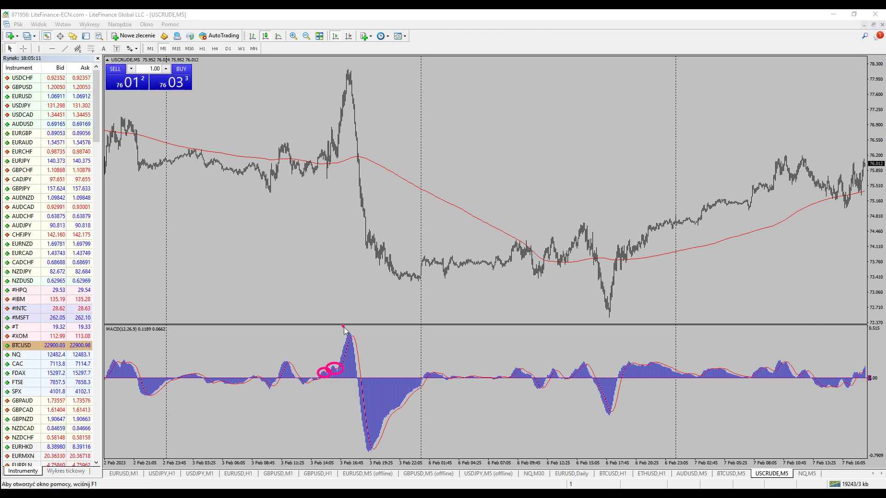
drag(344, 328, 345, 330)
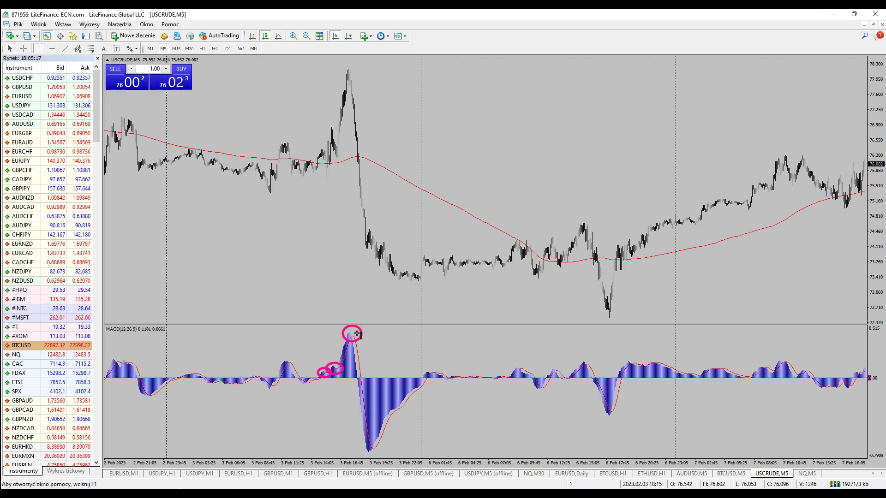
click(351, 313)
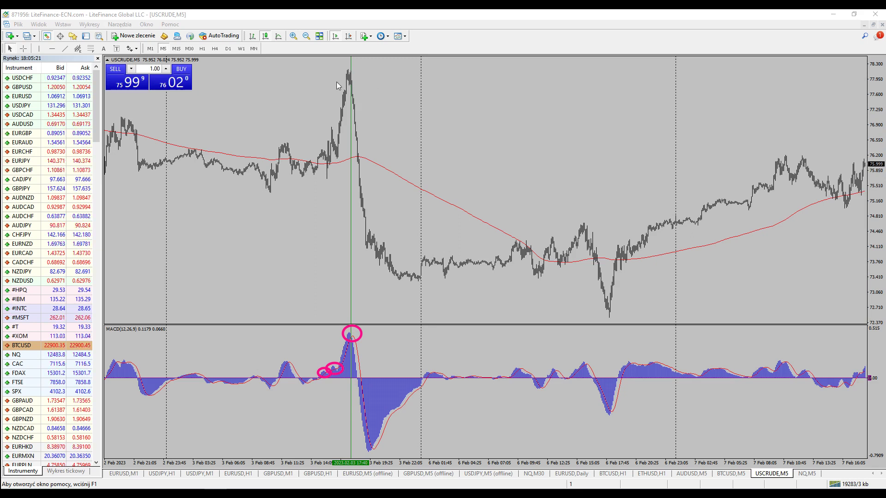
drag(347, 87, 368, 101)
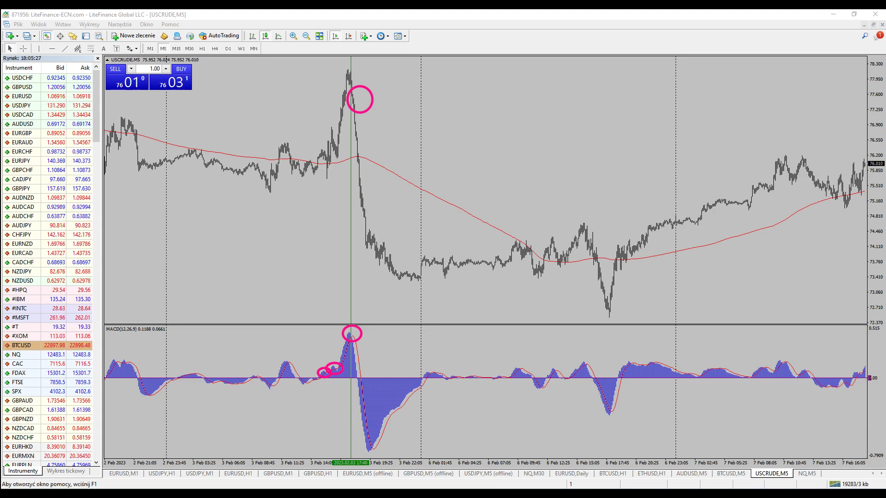
key(Escape)
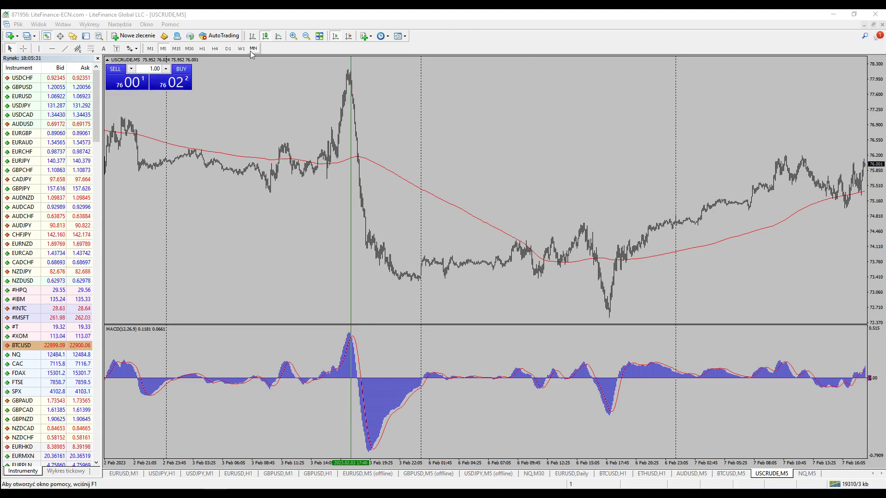
On the BTCUSD,M5 chart, circle the small MACD hump, the larger MACD peak and the price drop of 2 Feb, and clear the circles.
click(730, 475)
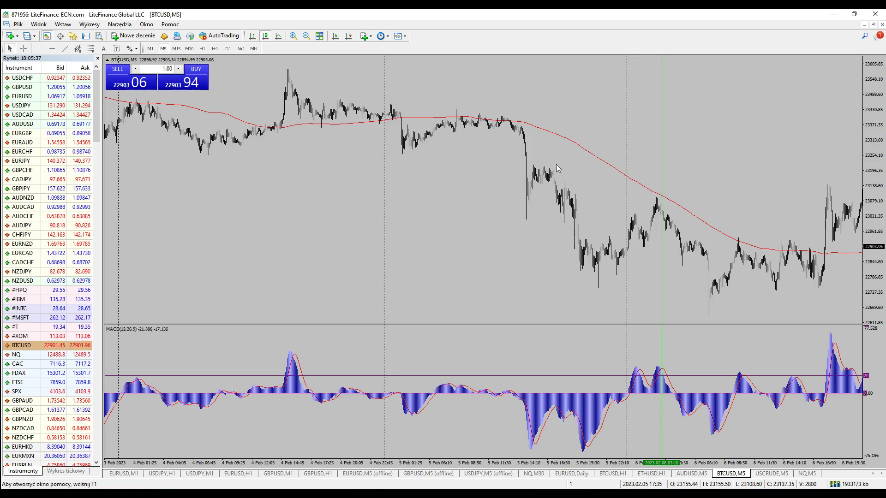
drag(461, 192, 663, 198)
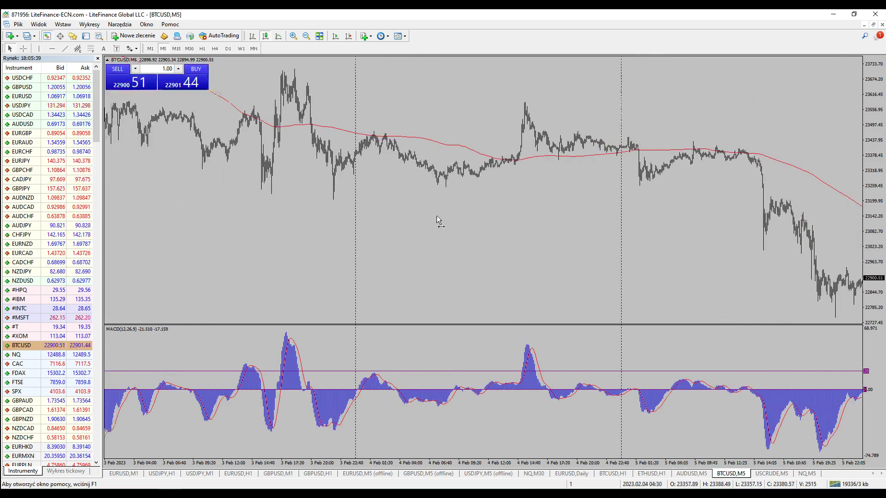
drag(436, 215, 663, 229)
drag(461, 196, 592, 197)
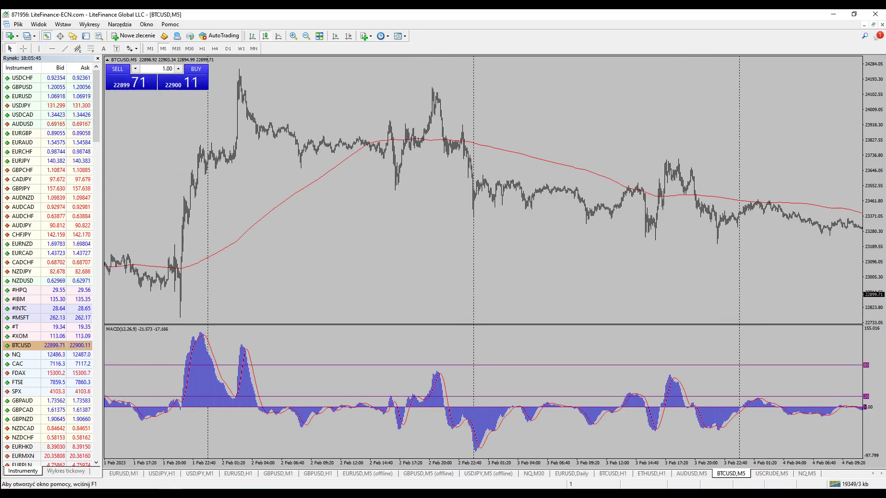
drag(397, 387, 422, 405)
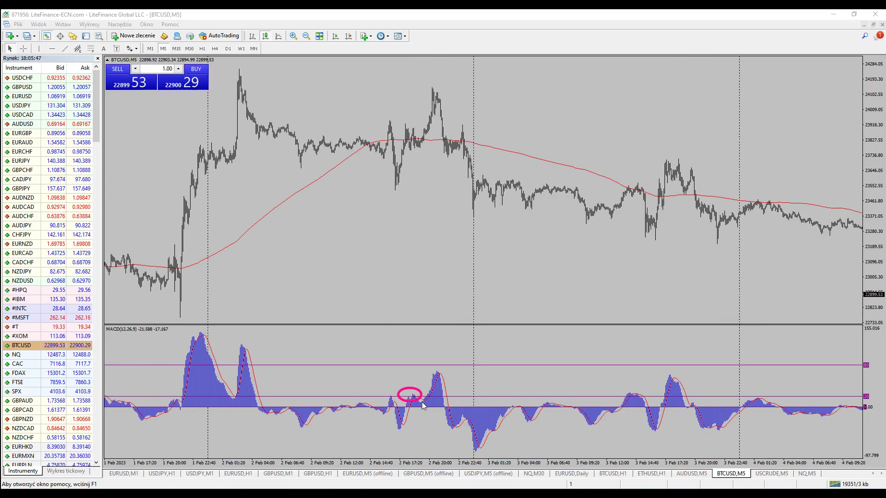
drag(432, 367, 449, 380)
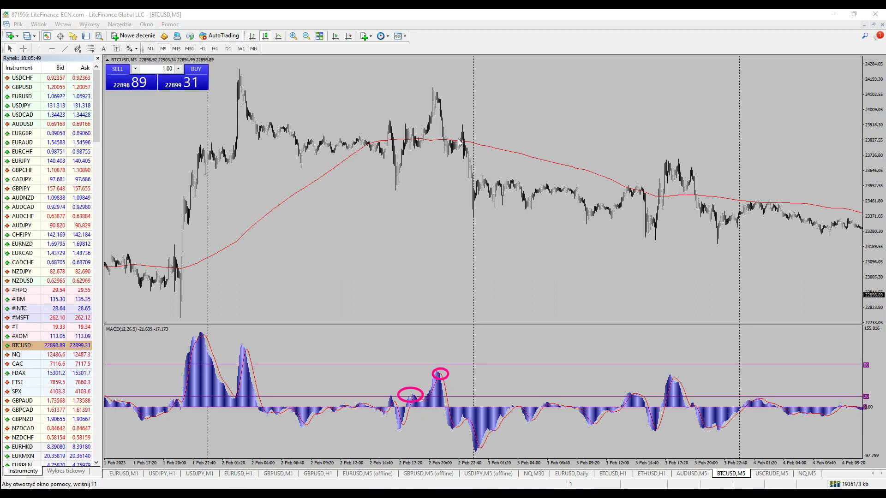
drag(435, 102, 454, 123)
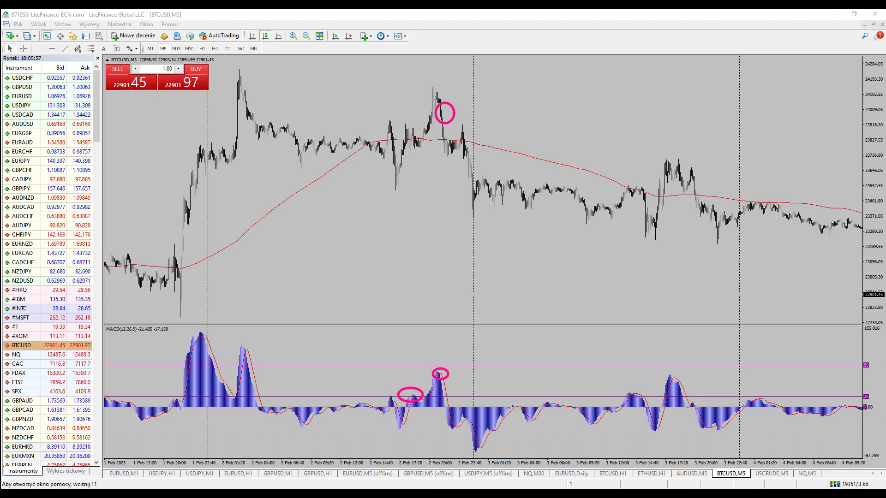
key(Escape)
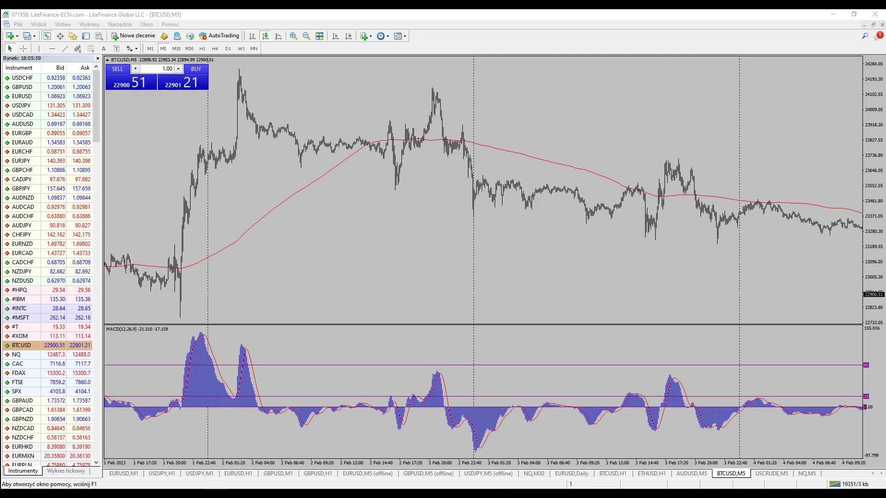